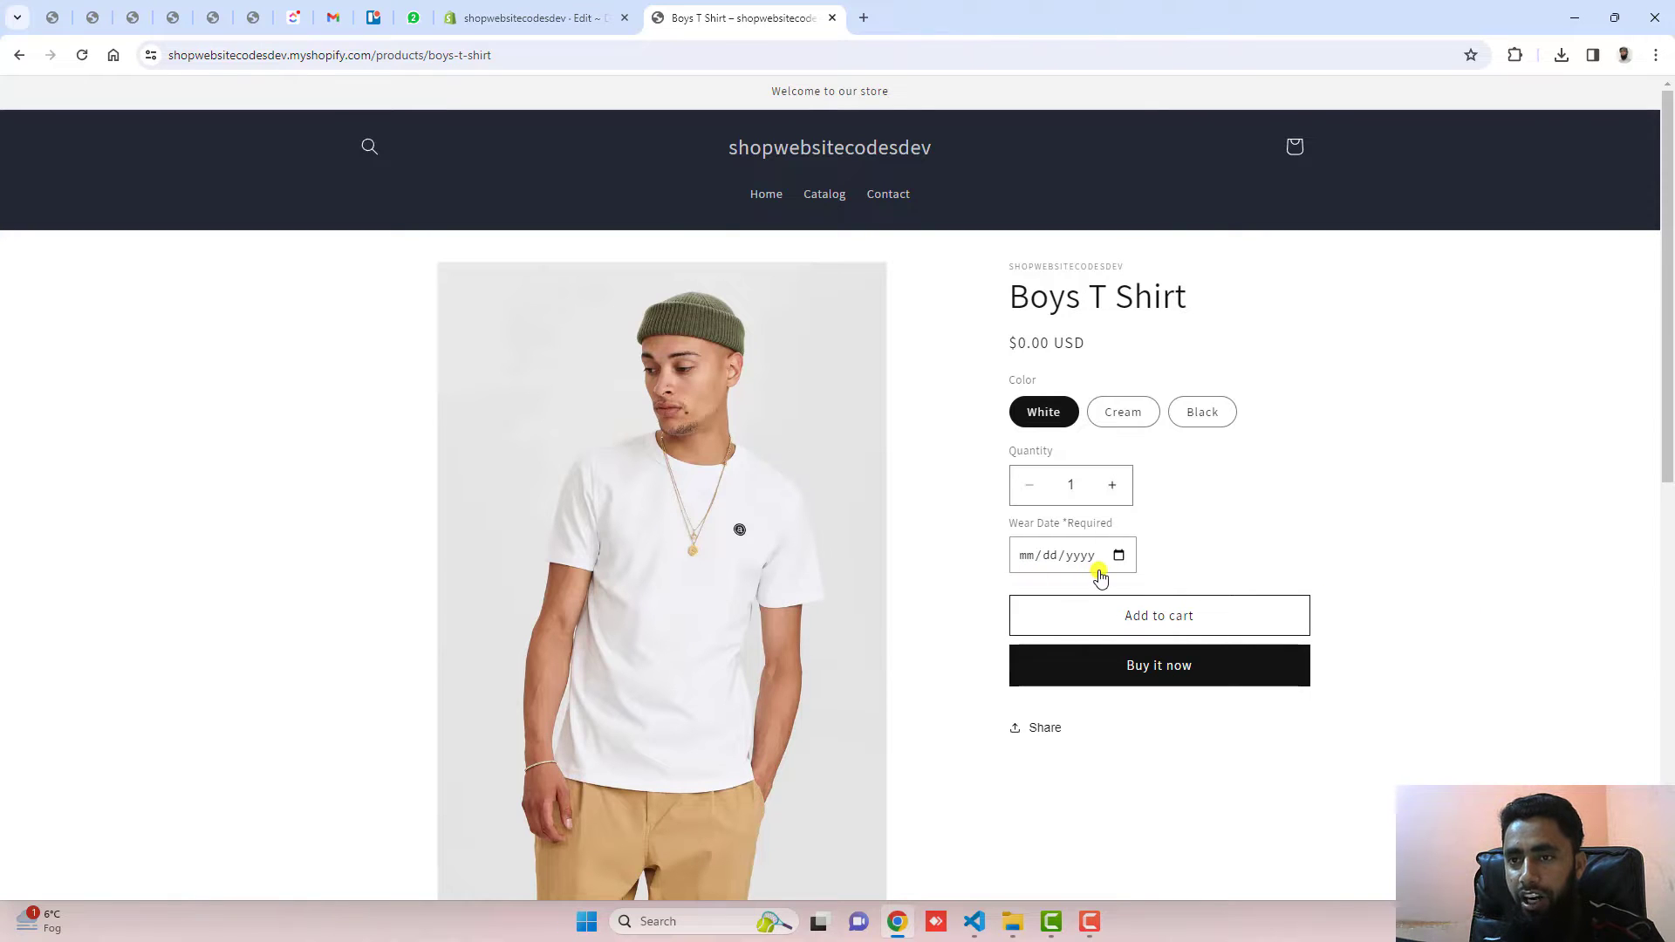
Step: Try the Wear Date field on the Boys T Shirt page with January 24, 2024, and reload the page
left_click(1116, 557)
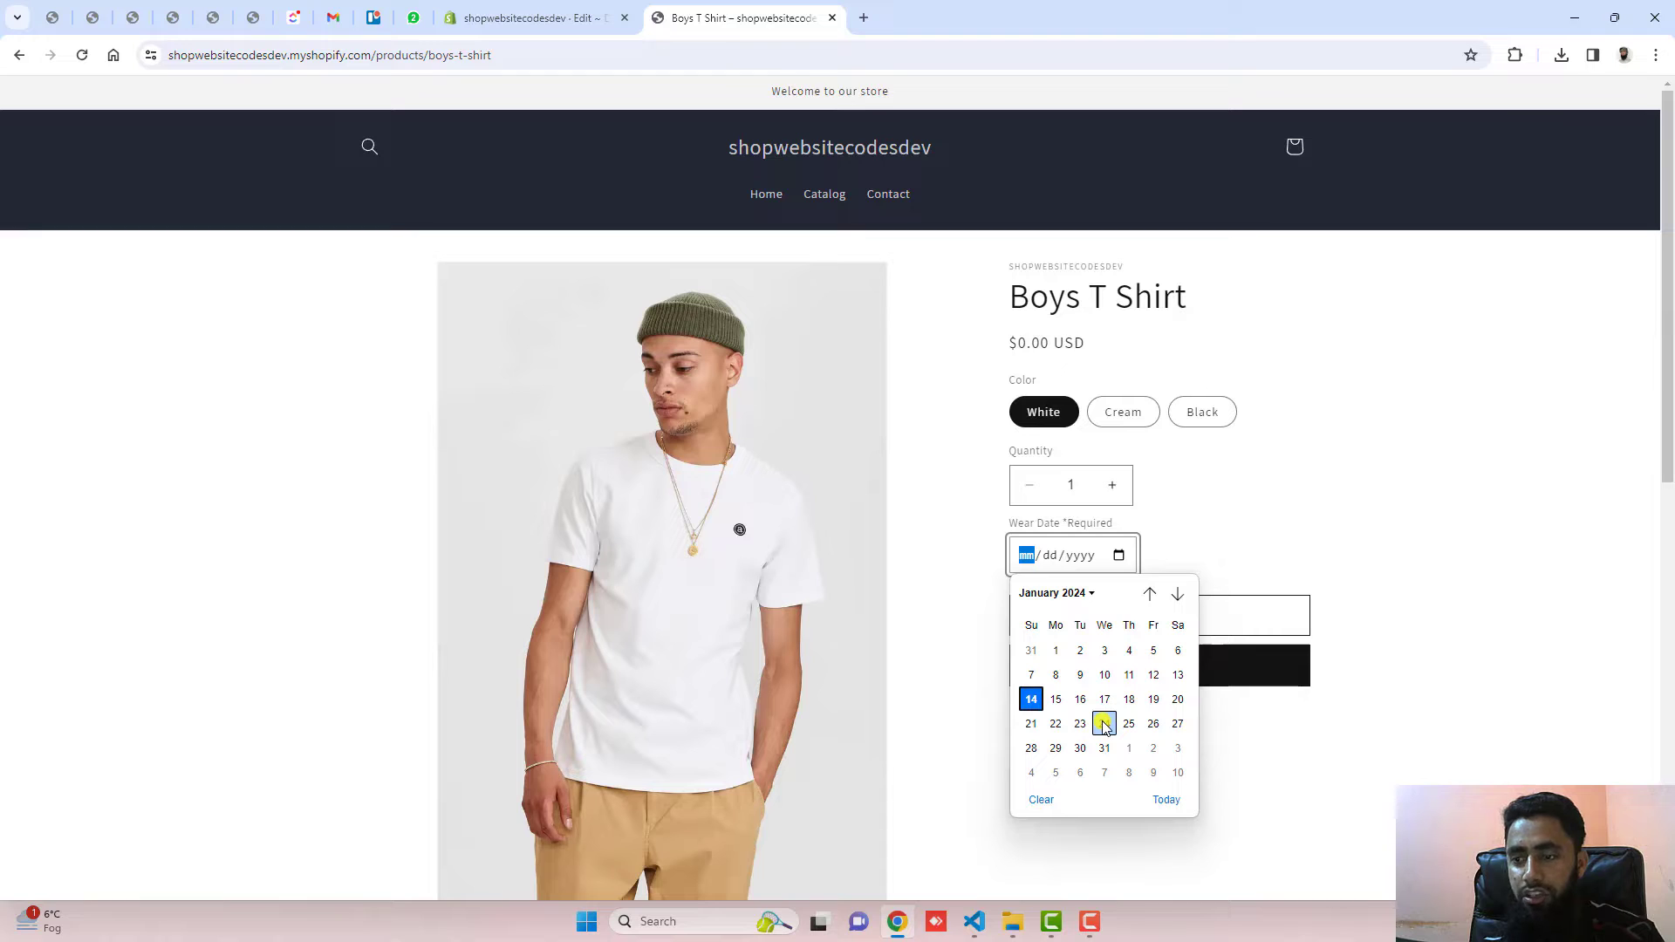
left_click(1104, 724)
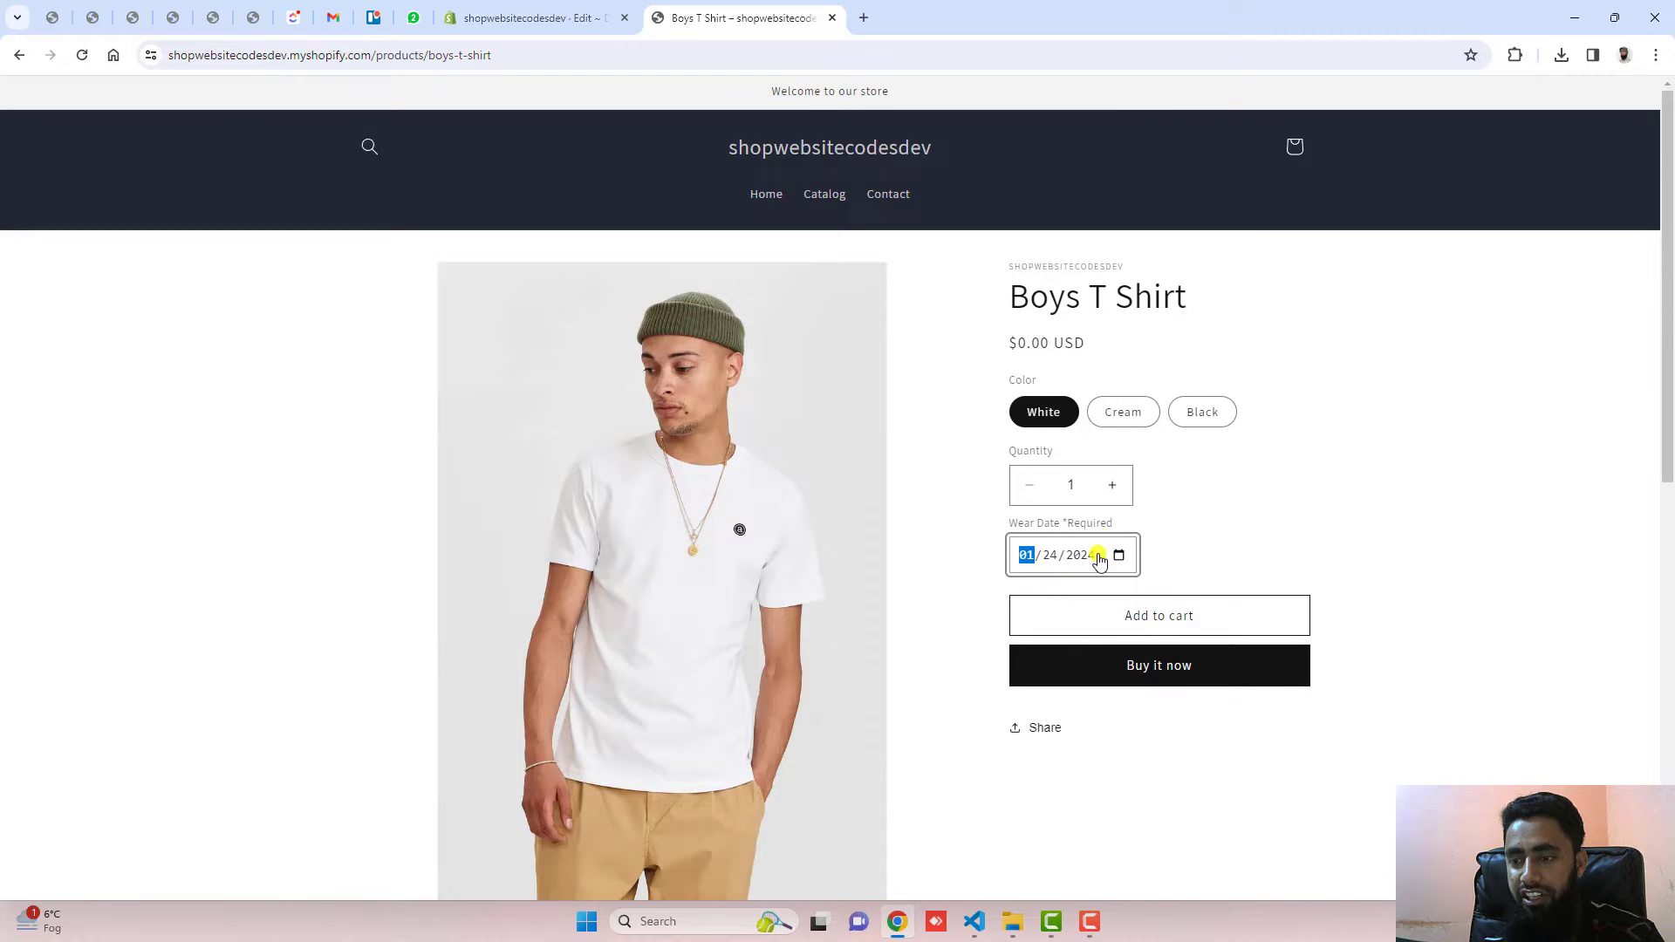
key("F5")
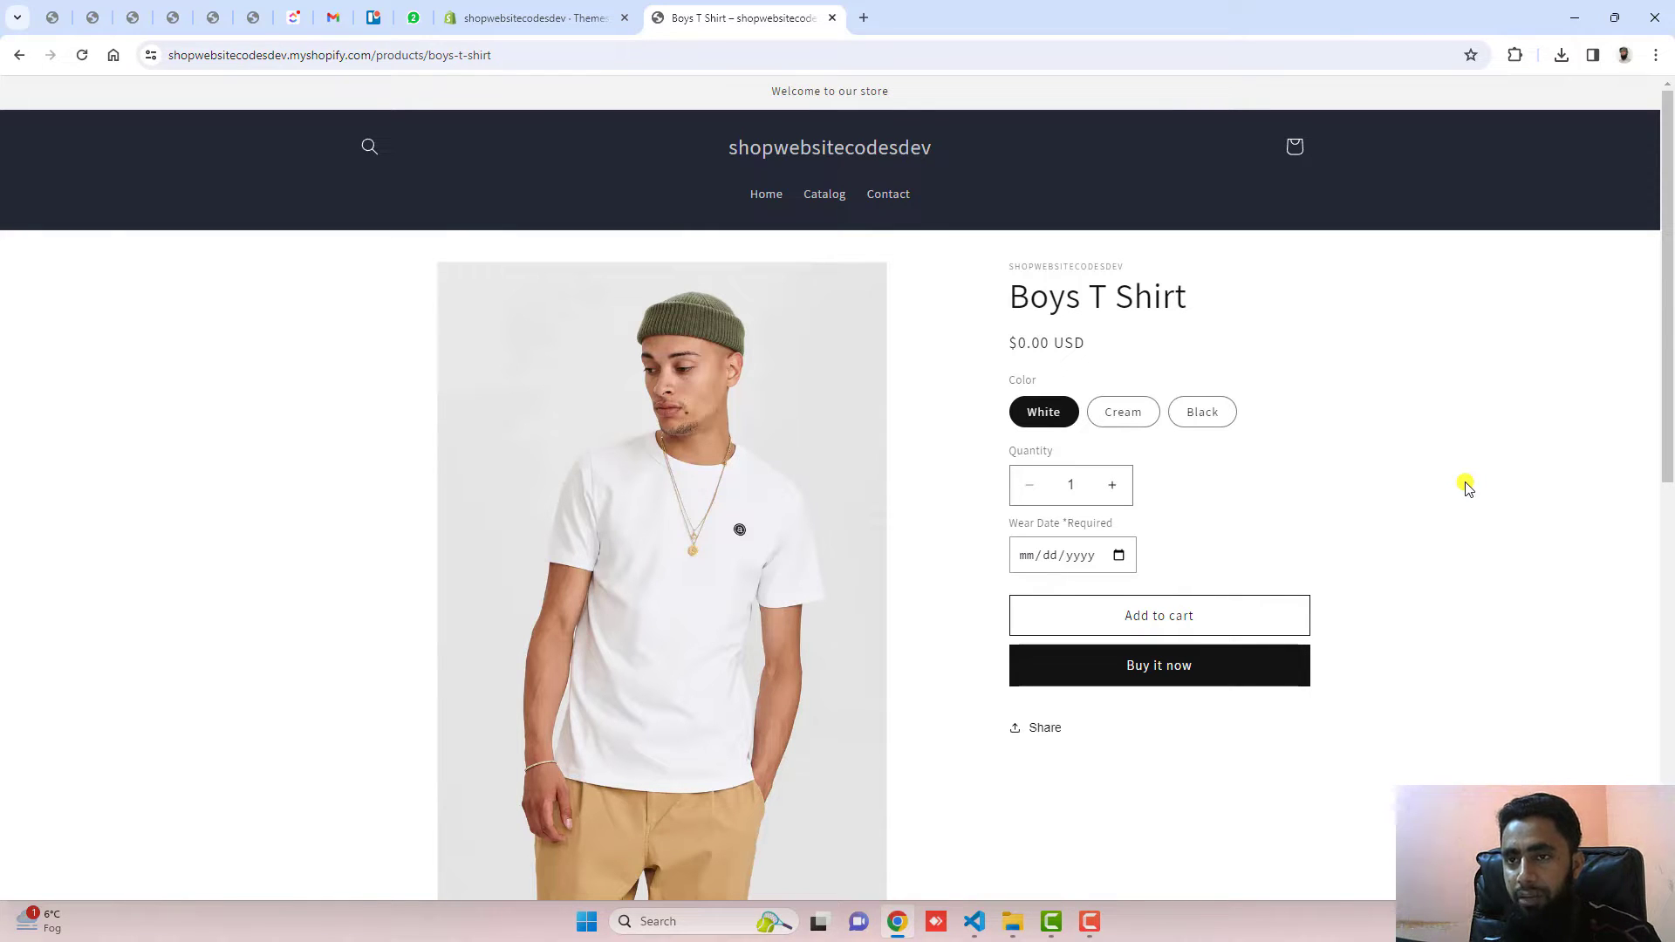
left_click(81, 55)
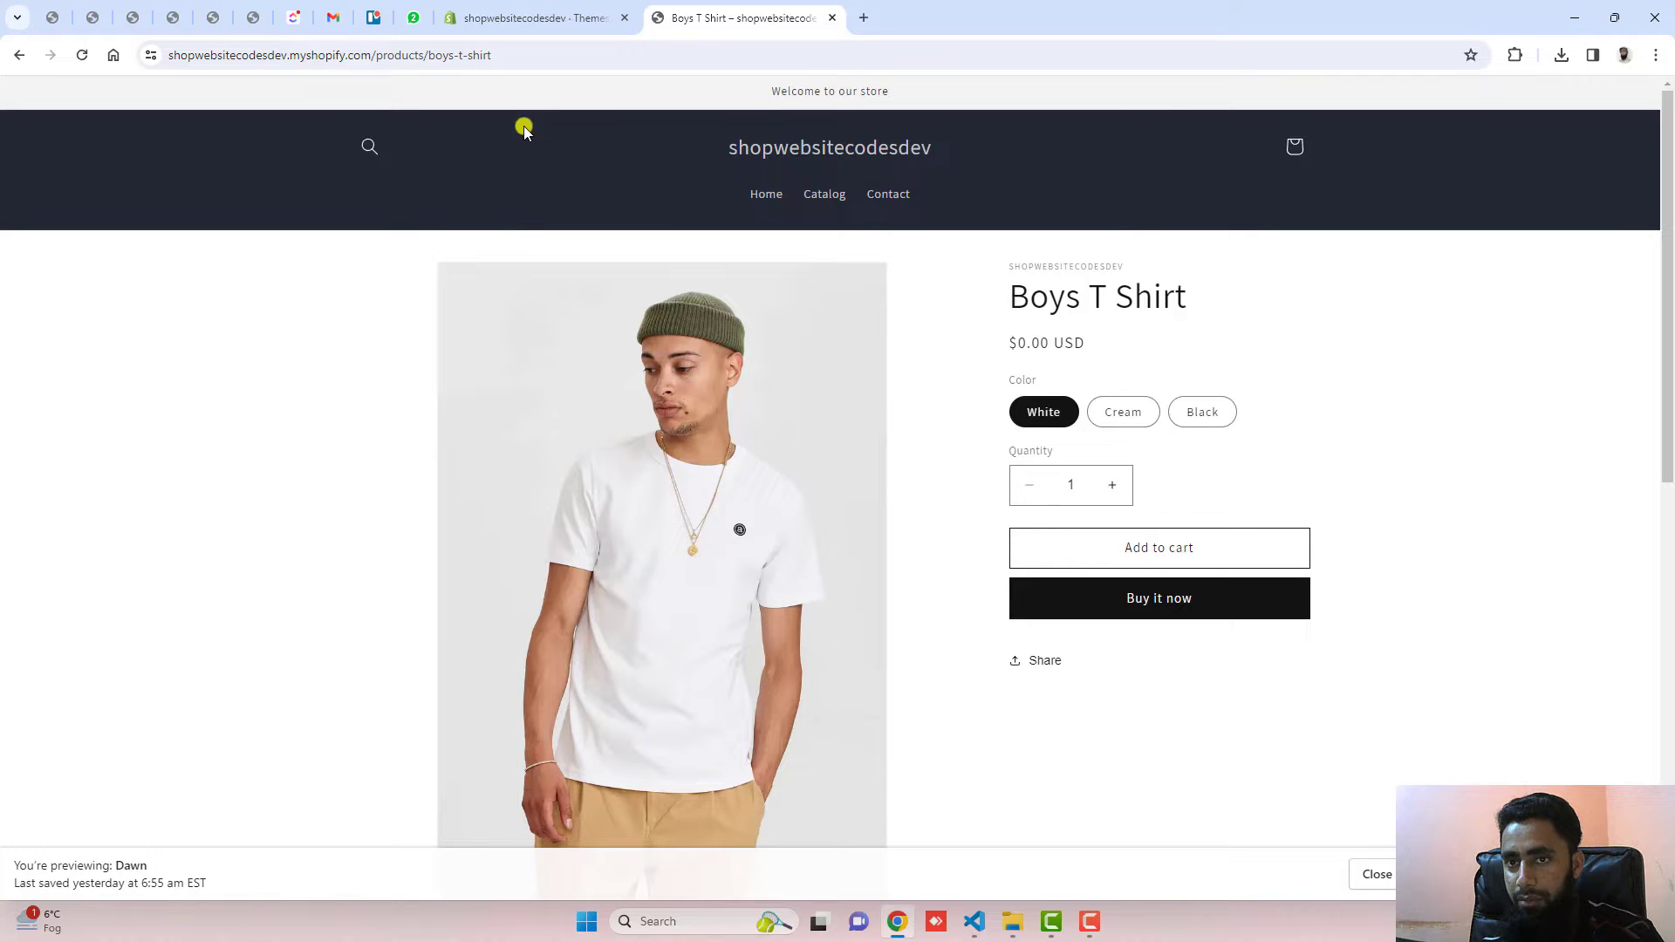
Step: Open main-product.liquid in the code editor of the current Dawn theme
left_click(529, 19)
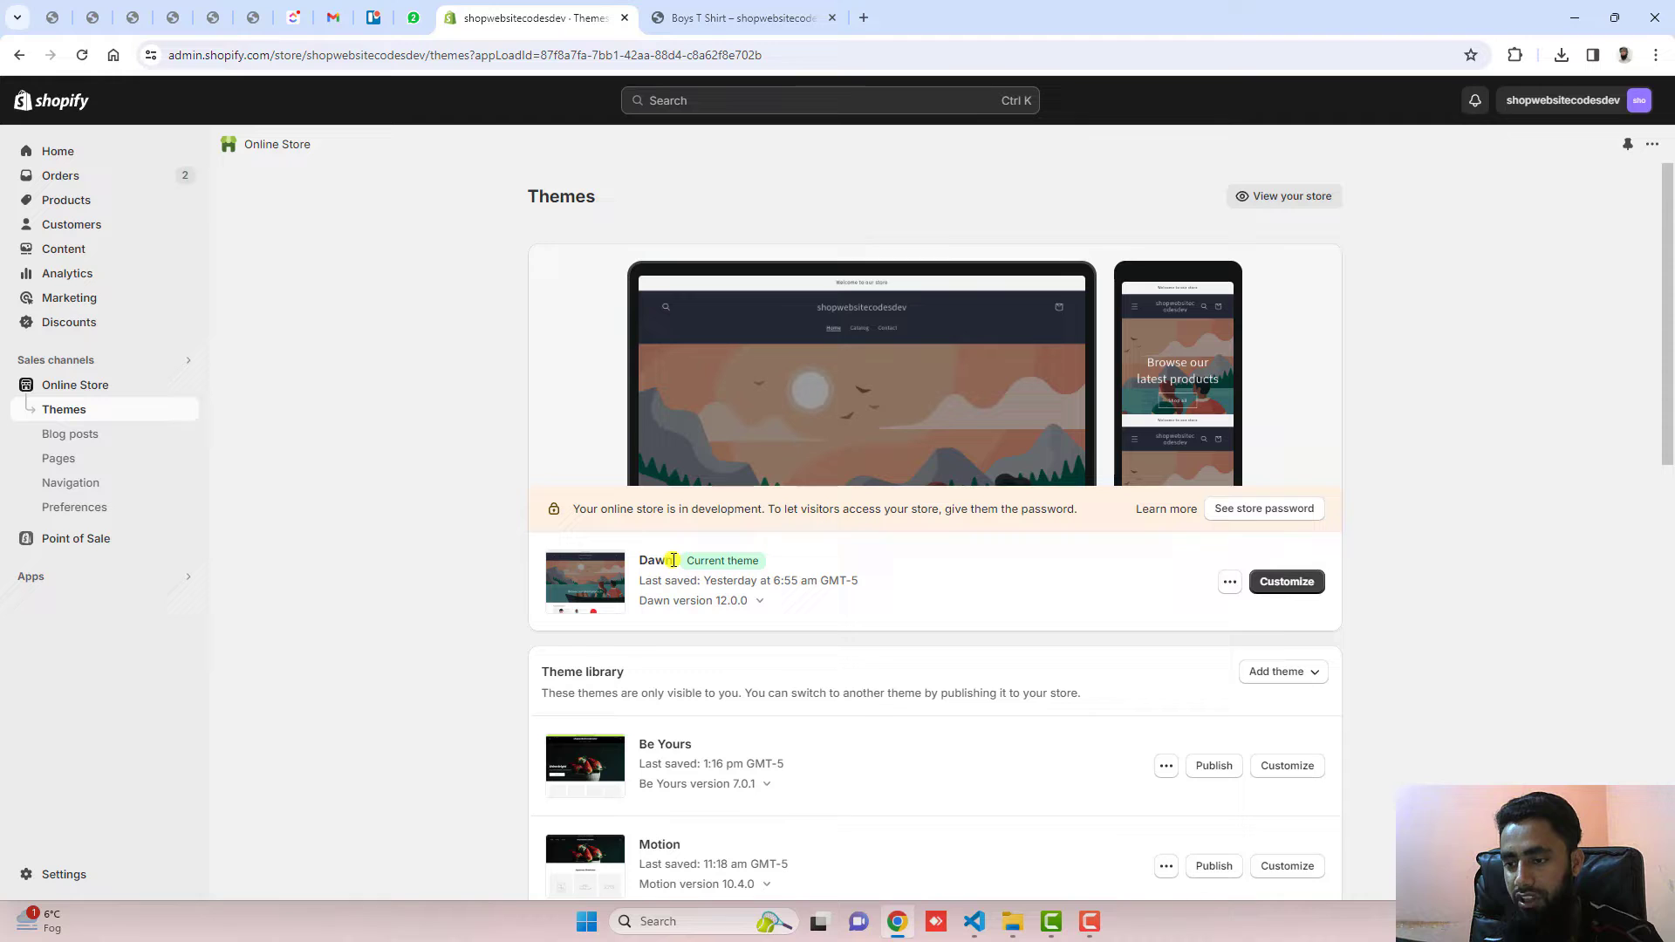
left_click(1229, 582)
left_click(1113, 755)
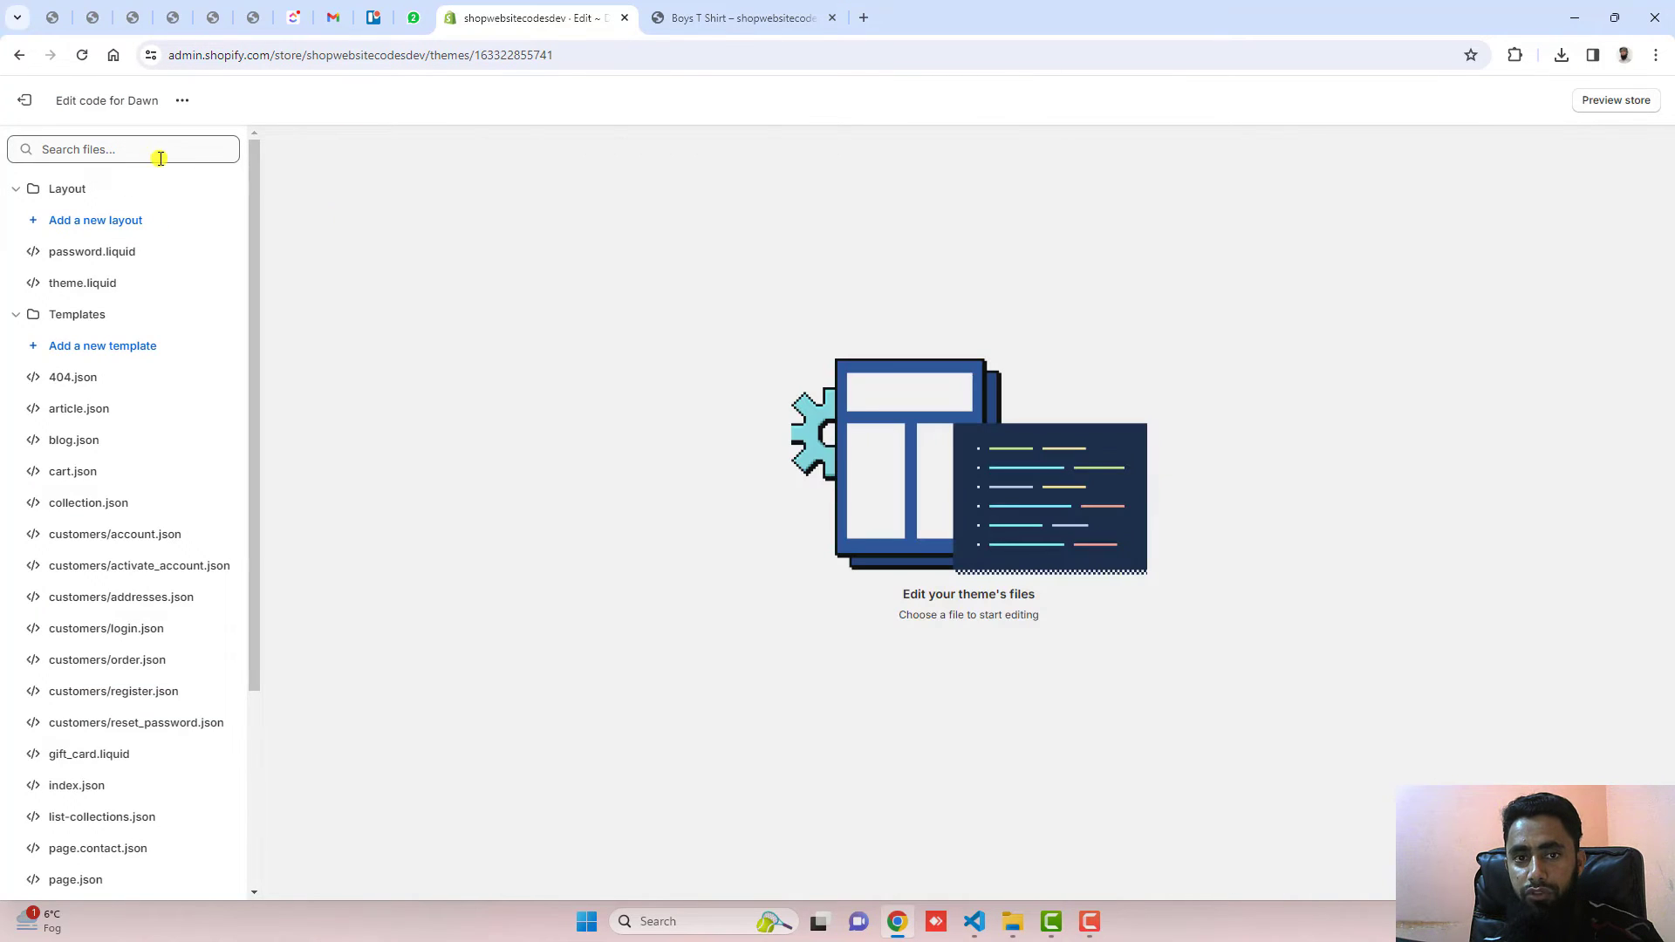
left_click(160, 155)
type("main-pro")
key("Return")
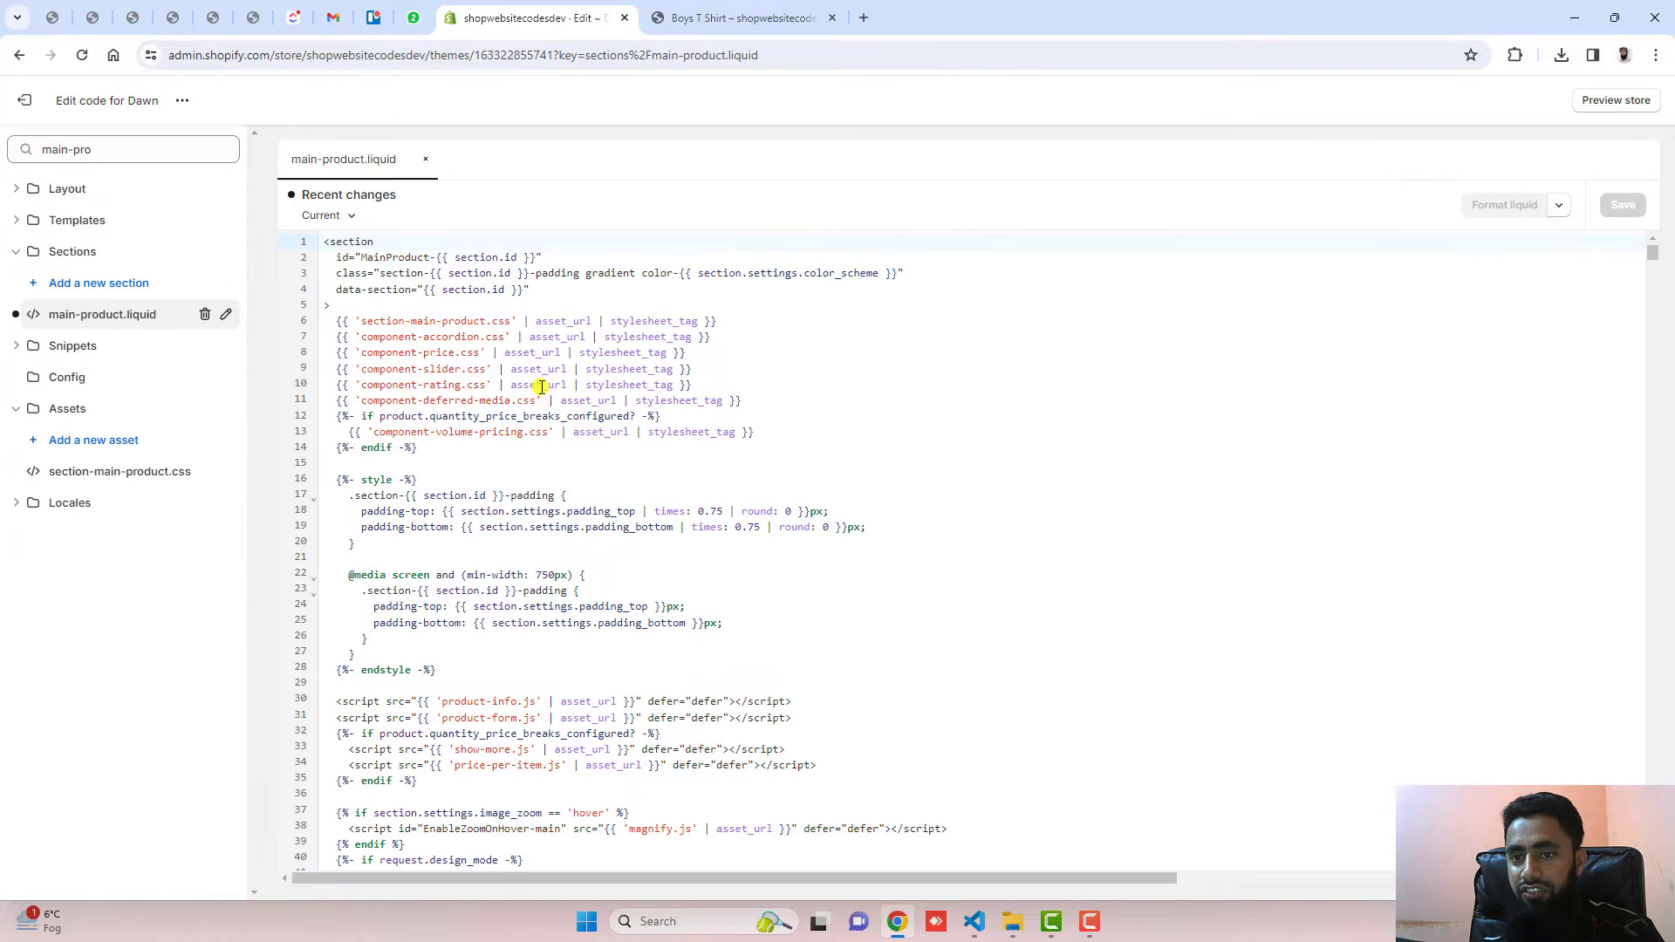
Step: Insert two blank lines after the closing quantity-input tag in the quantity_selector block of main-product.liquid
left_click(711, 18)
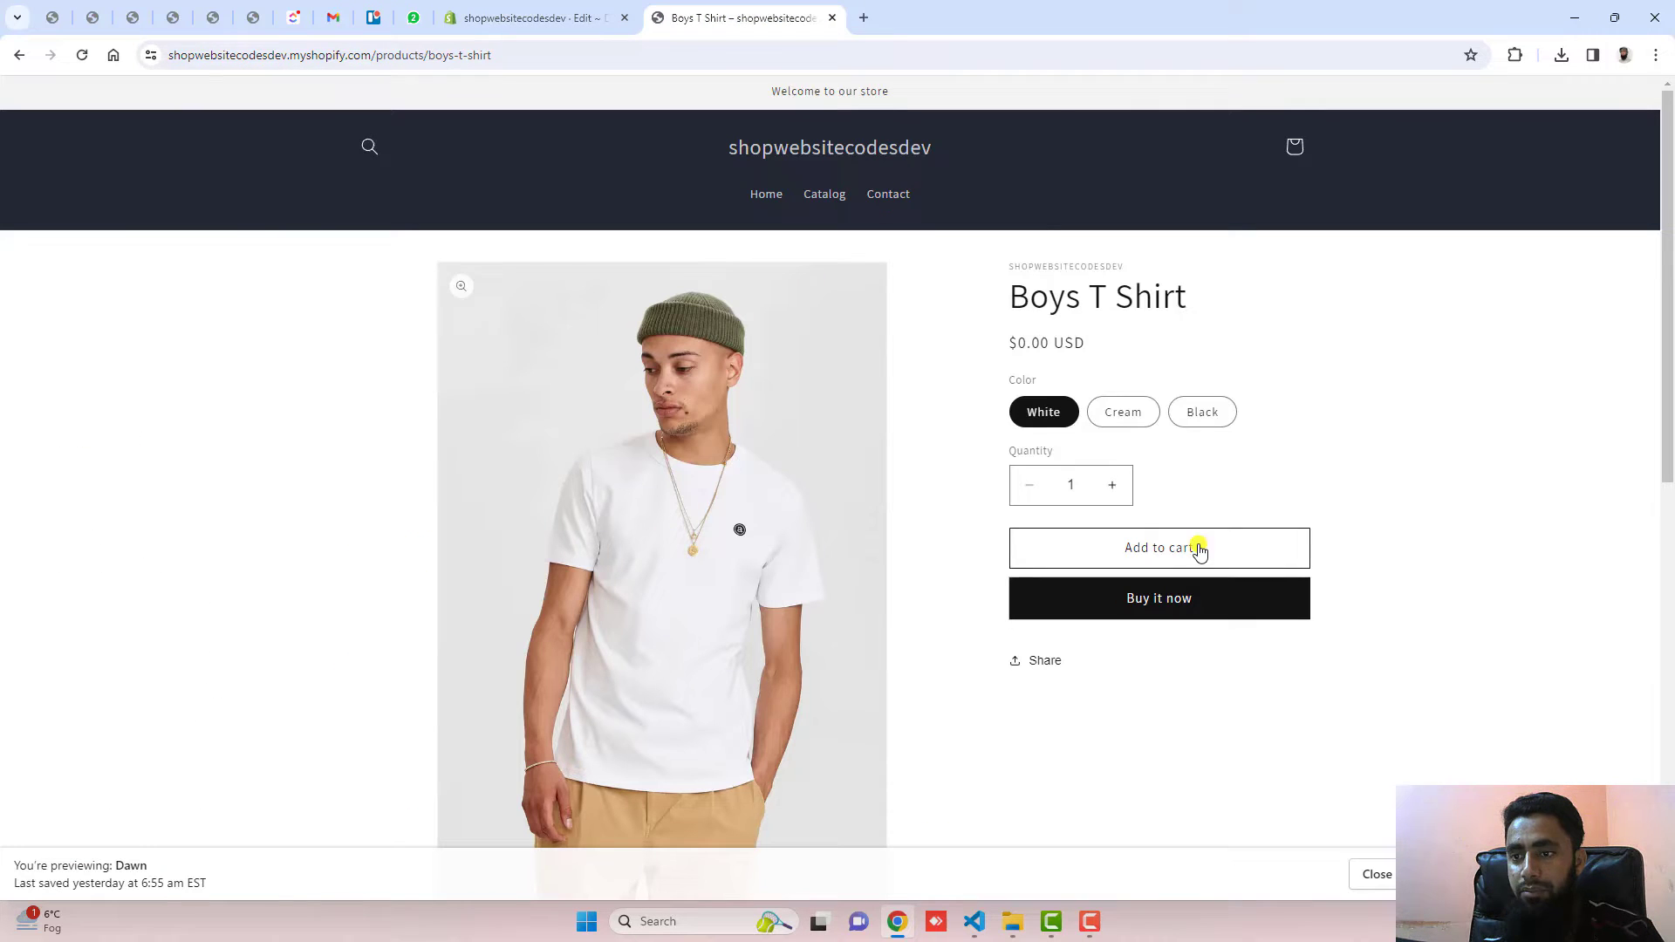
left_click(579, 17)
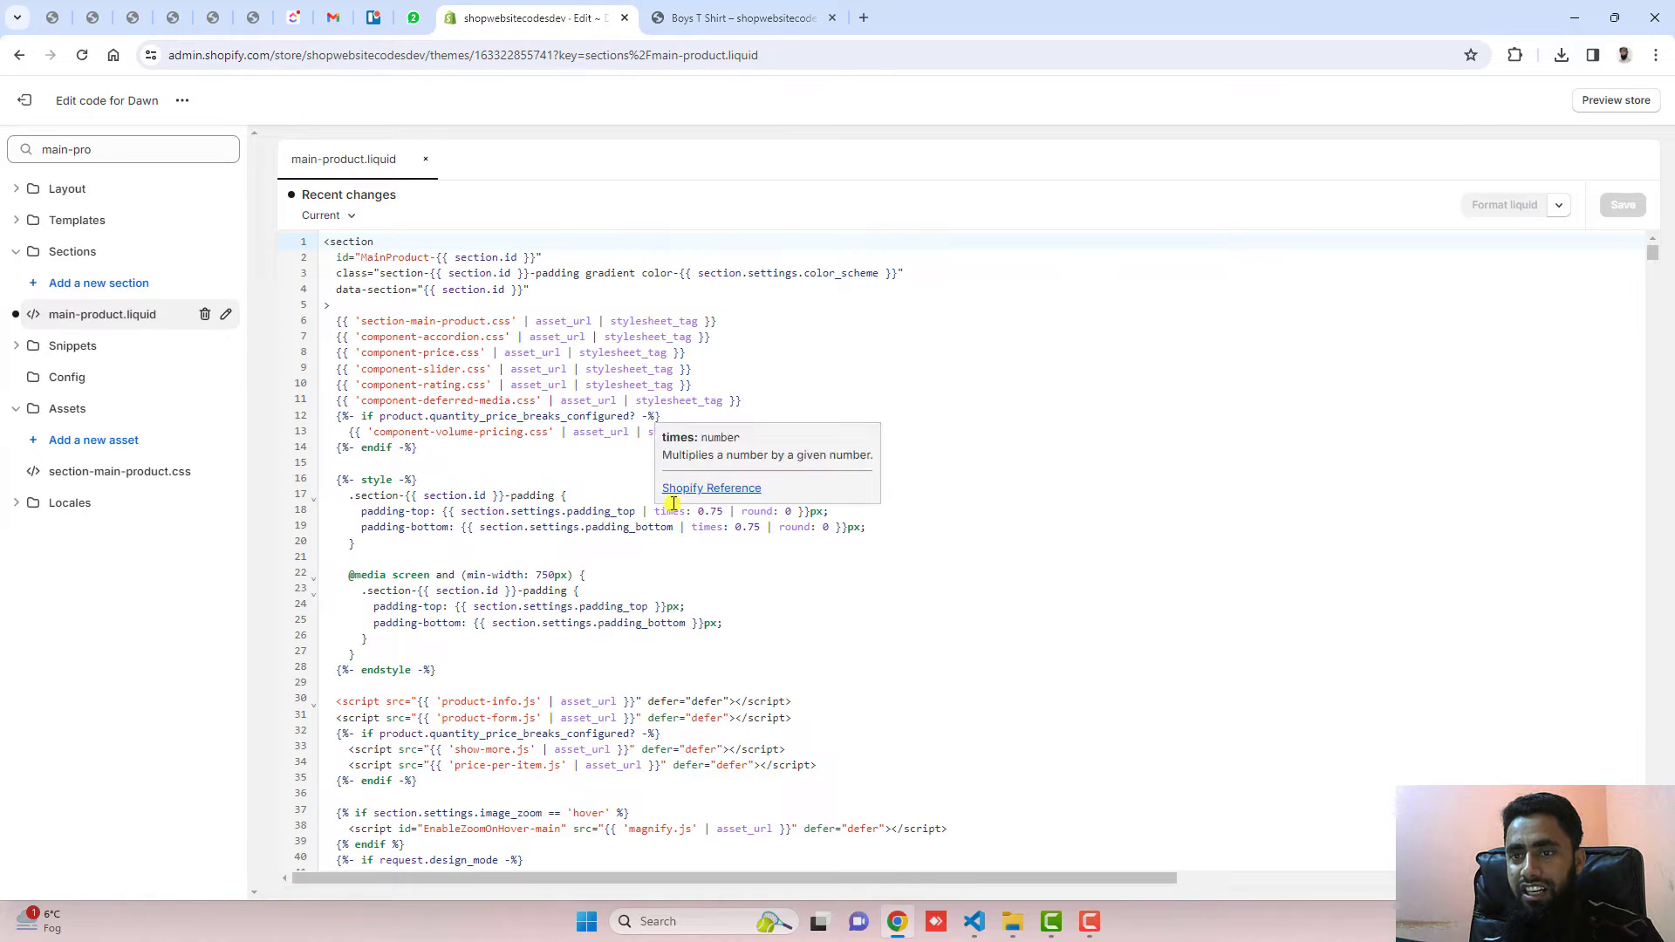
left_click(743, 18)
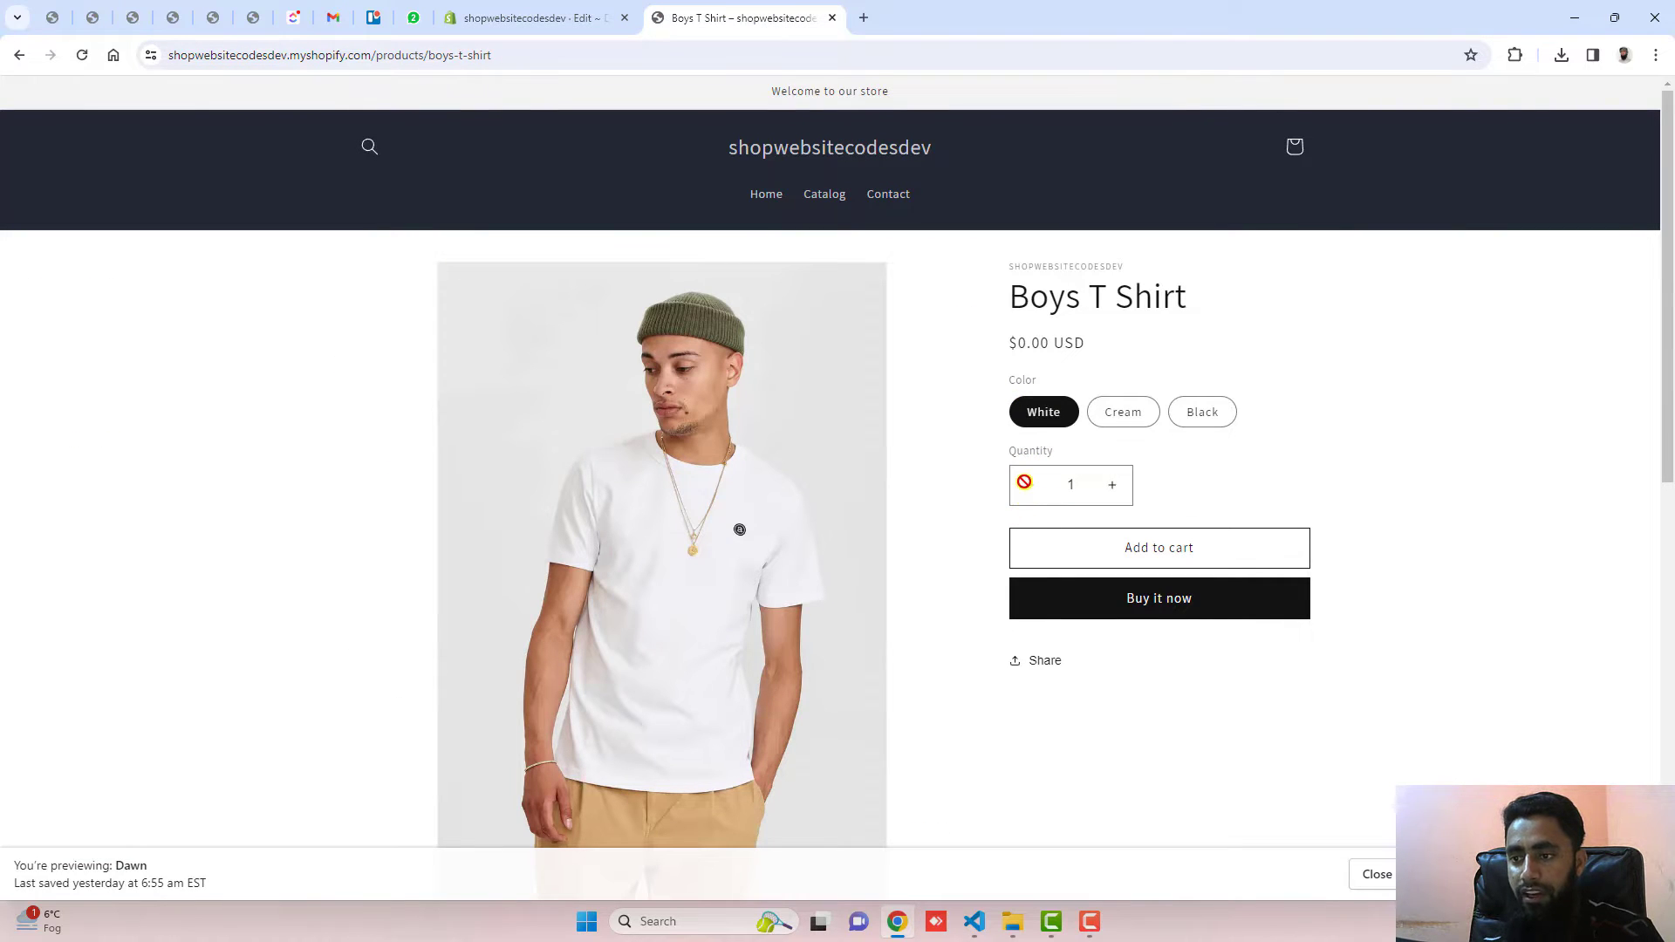
key("ctrl+shift+Tab")
scroll(719, 513, "down", 15)
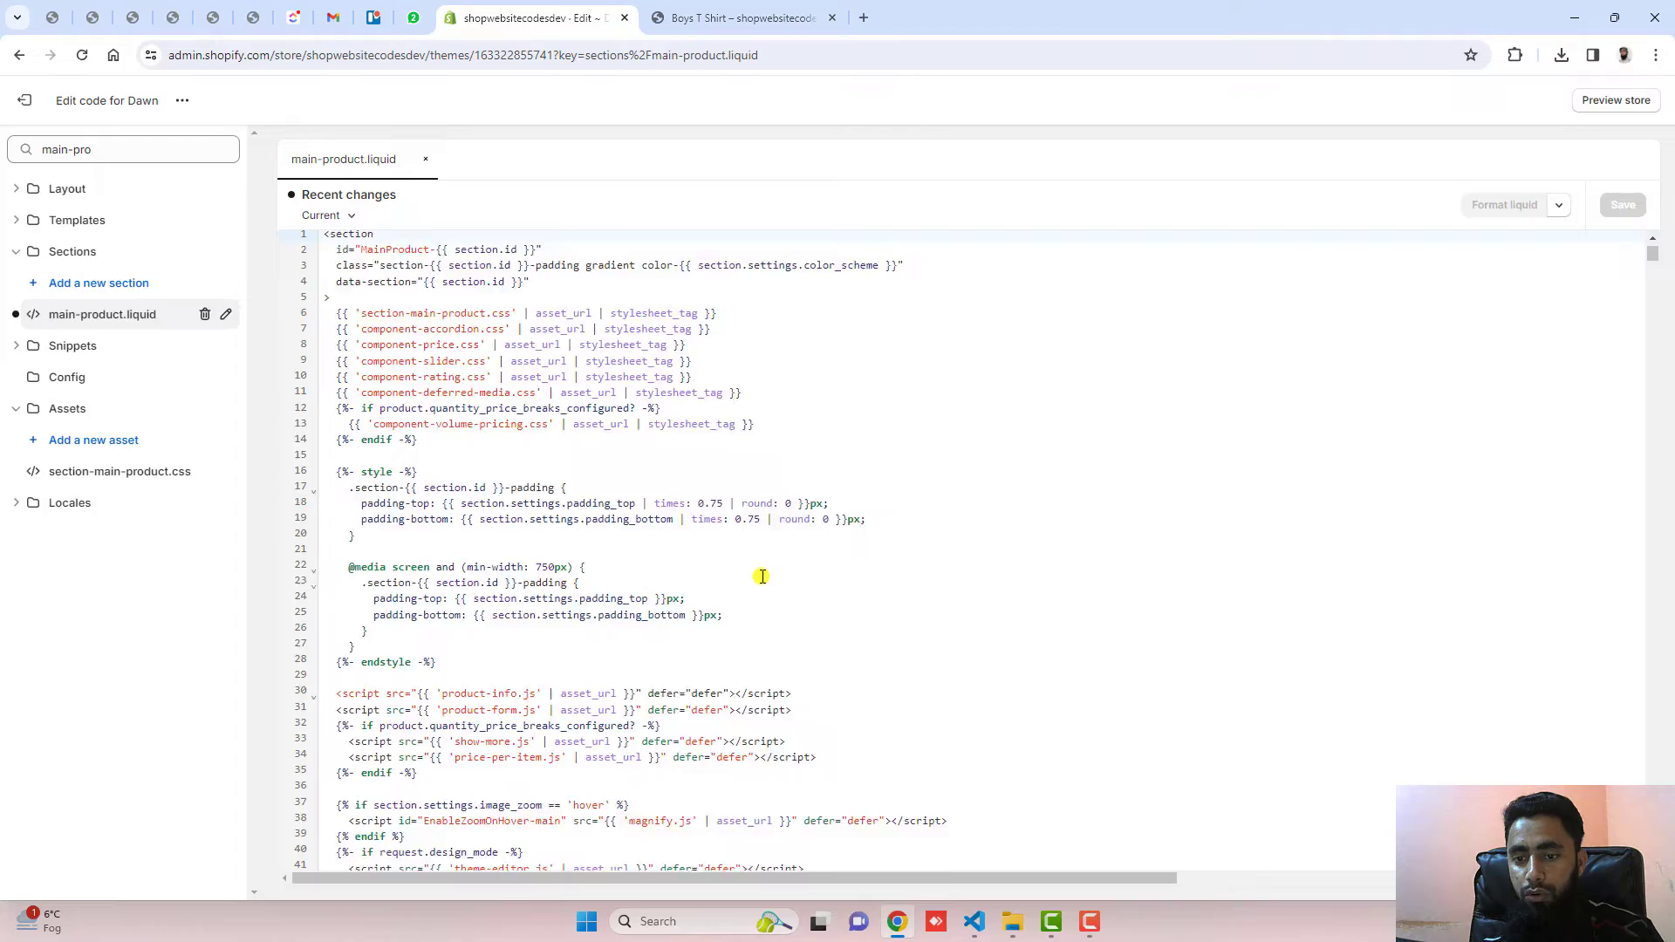
scroll(755, 555, "down", 16)
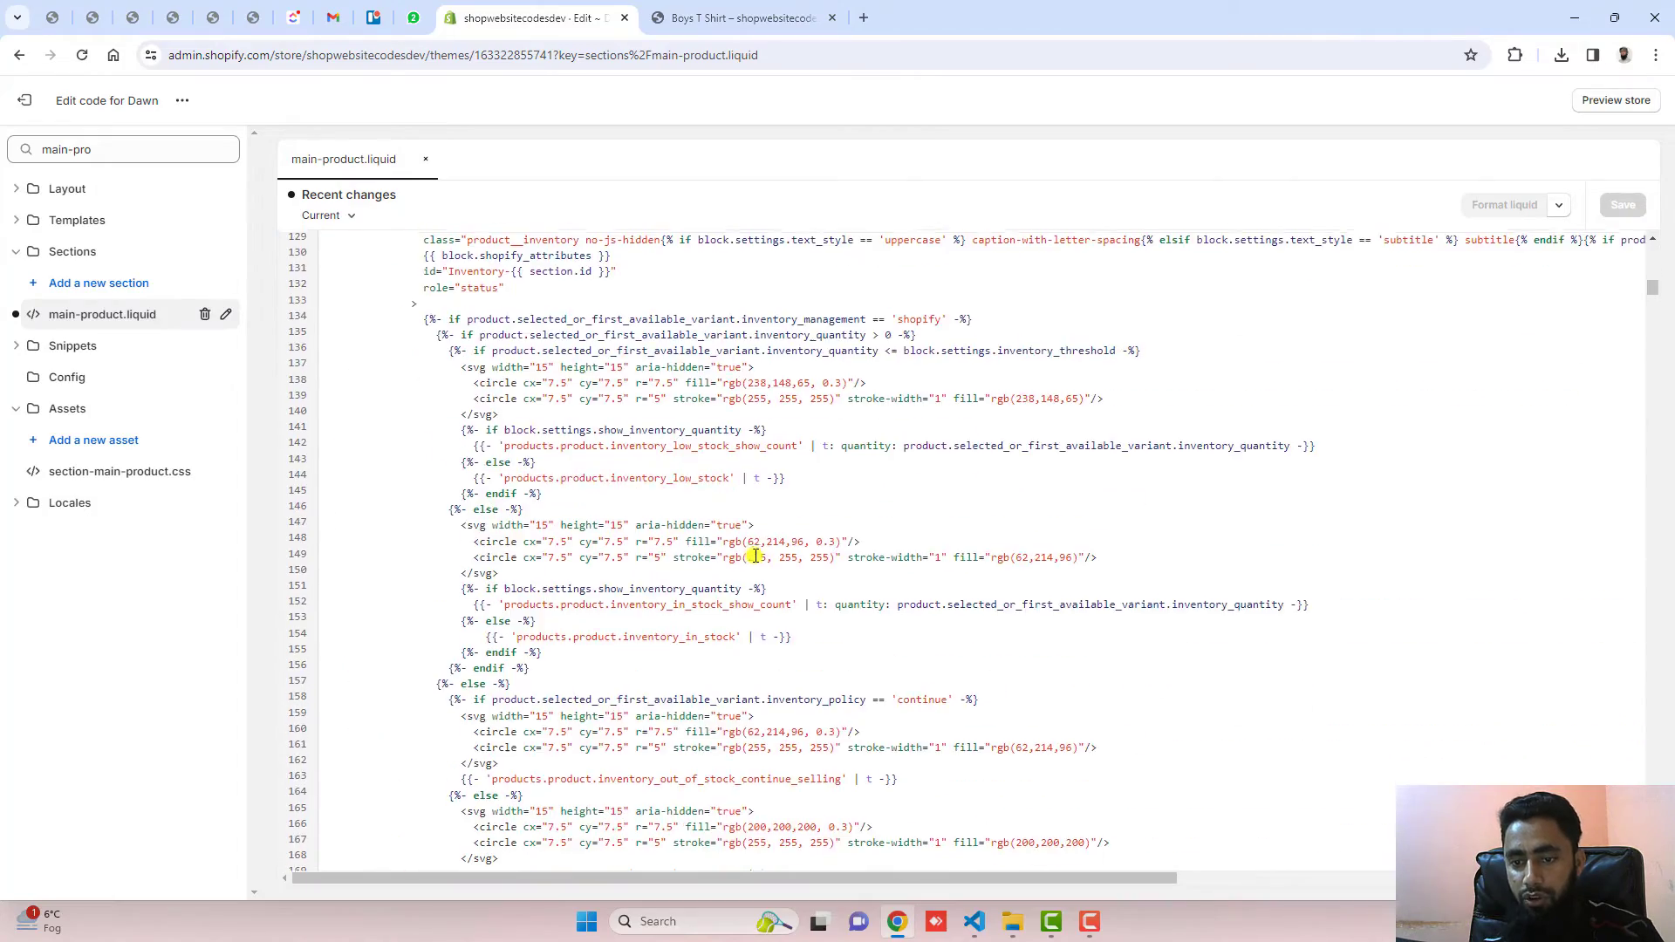
scroll(752, 551, "down", 3)
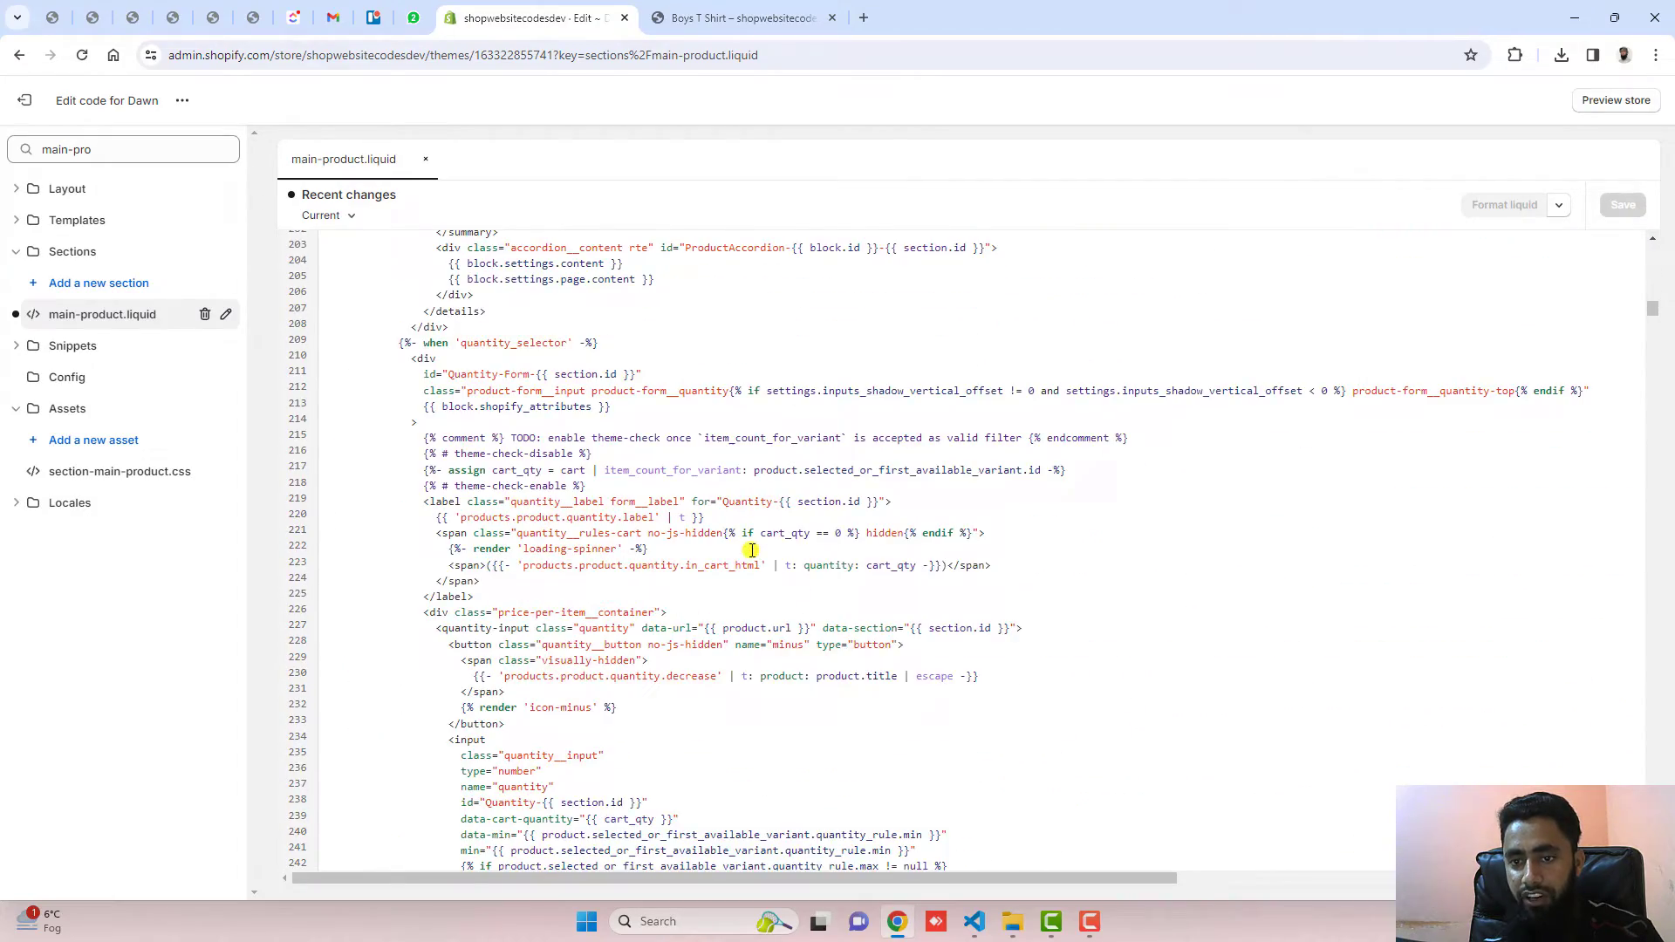
scroll(742, 550, "down", 6)
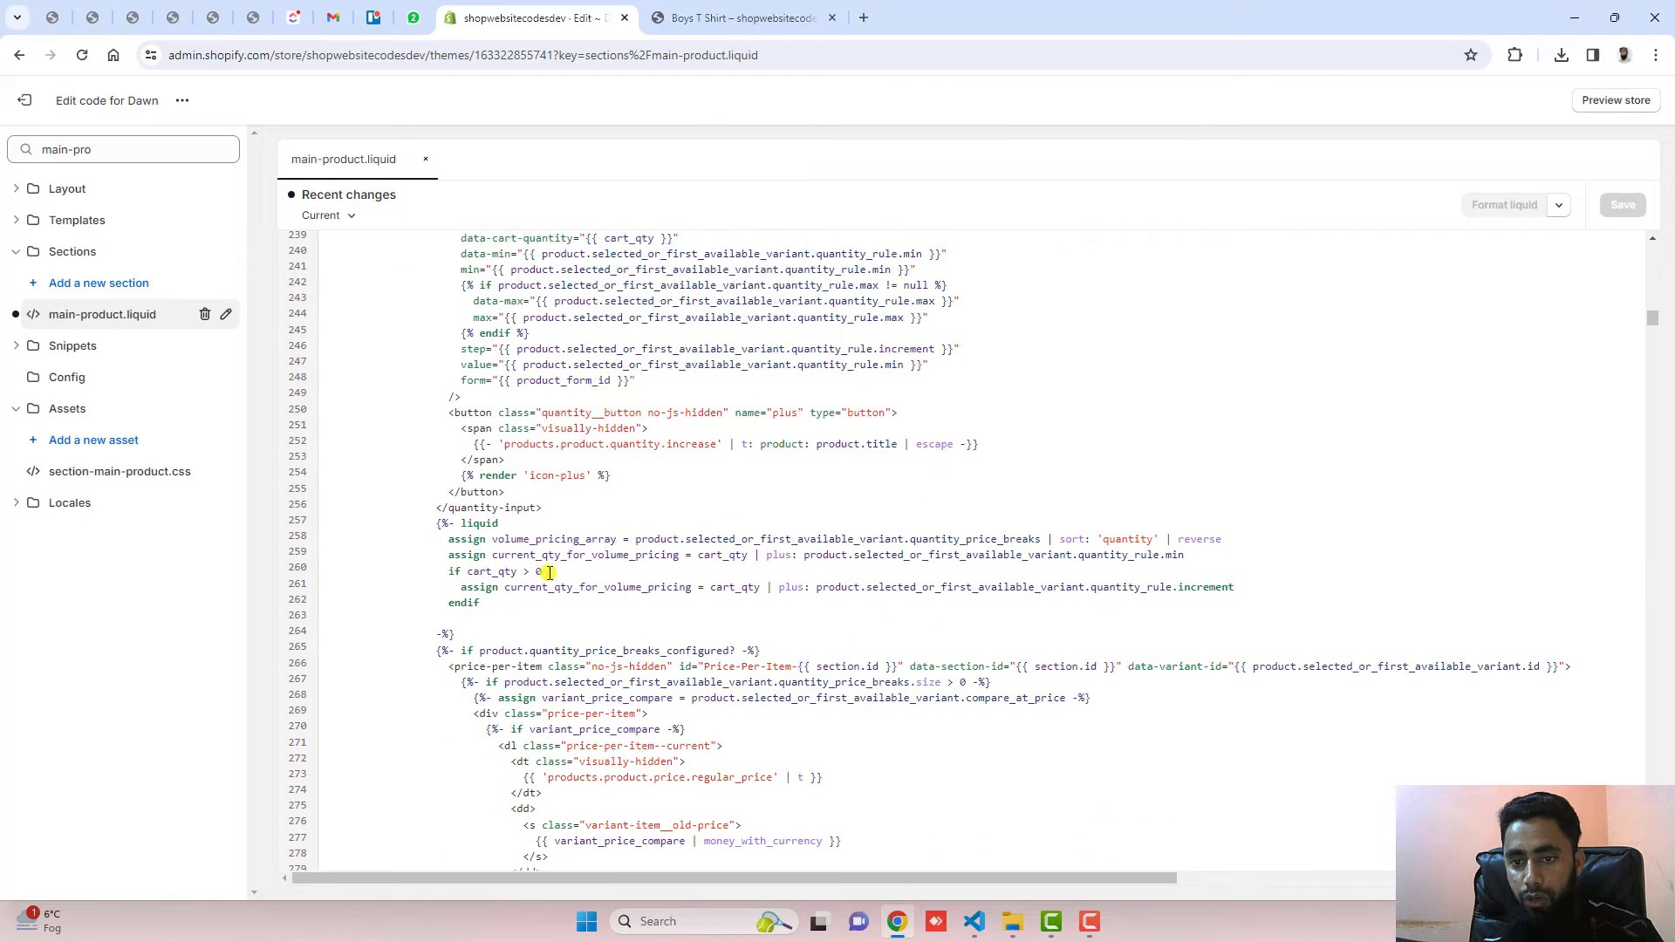
left_click_drag(449, 507, 536, 508)
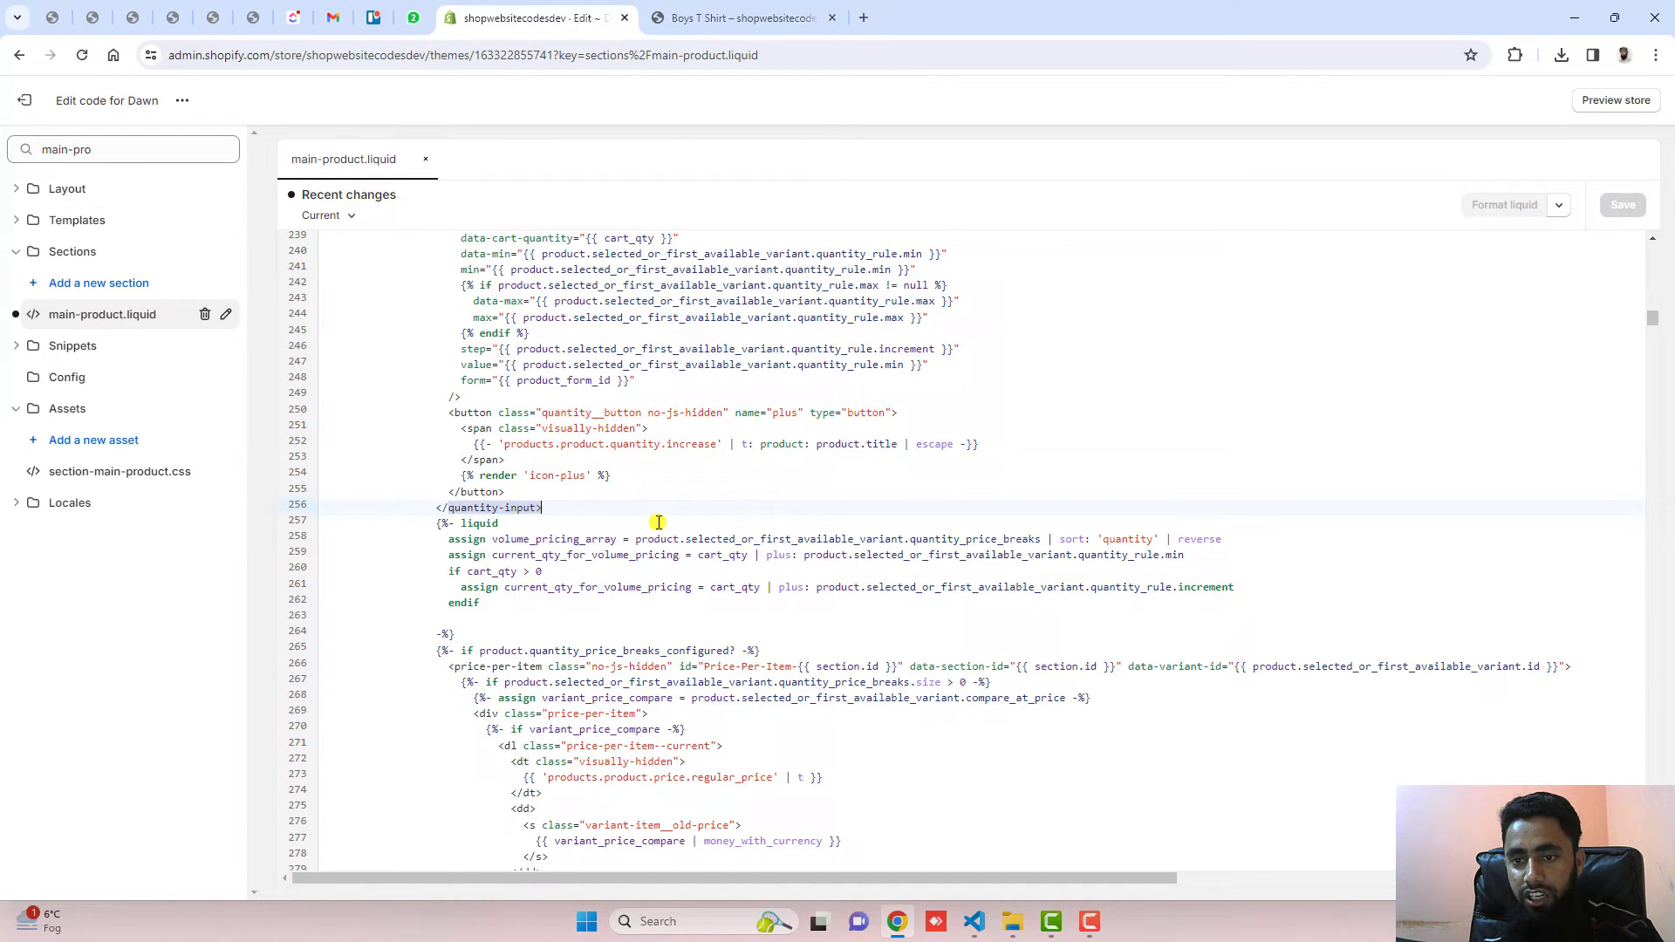
scroll(658, 522, "up", 6)
scroll(448, 360, "down", 6)
left_click(558, 501)
key("Return")
key("Return")
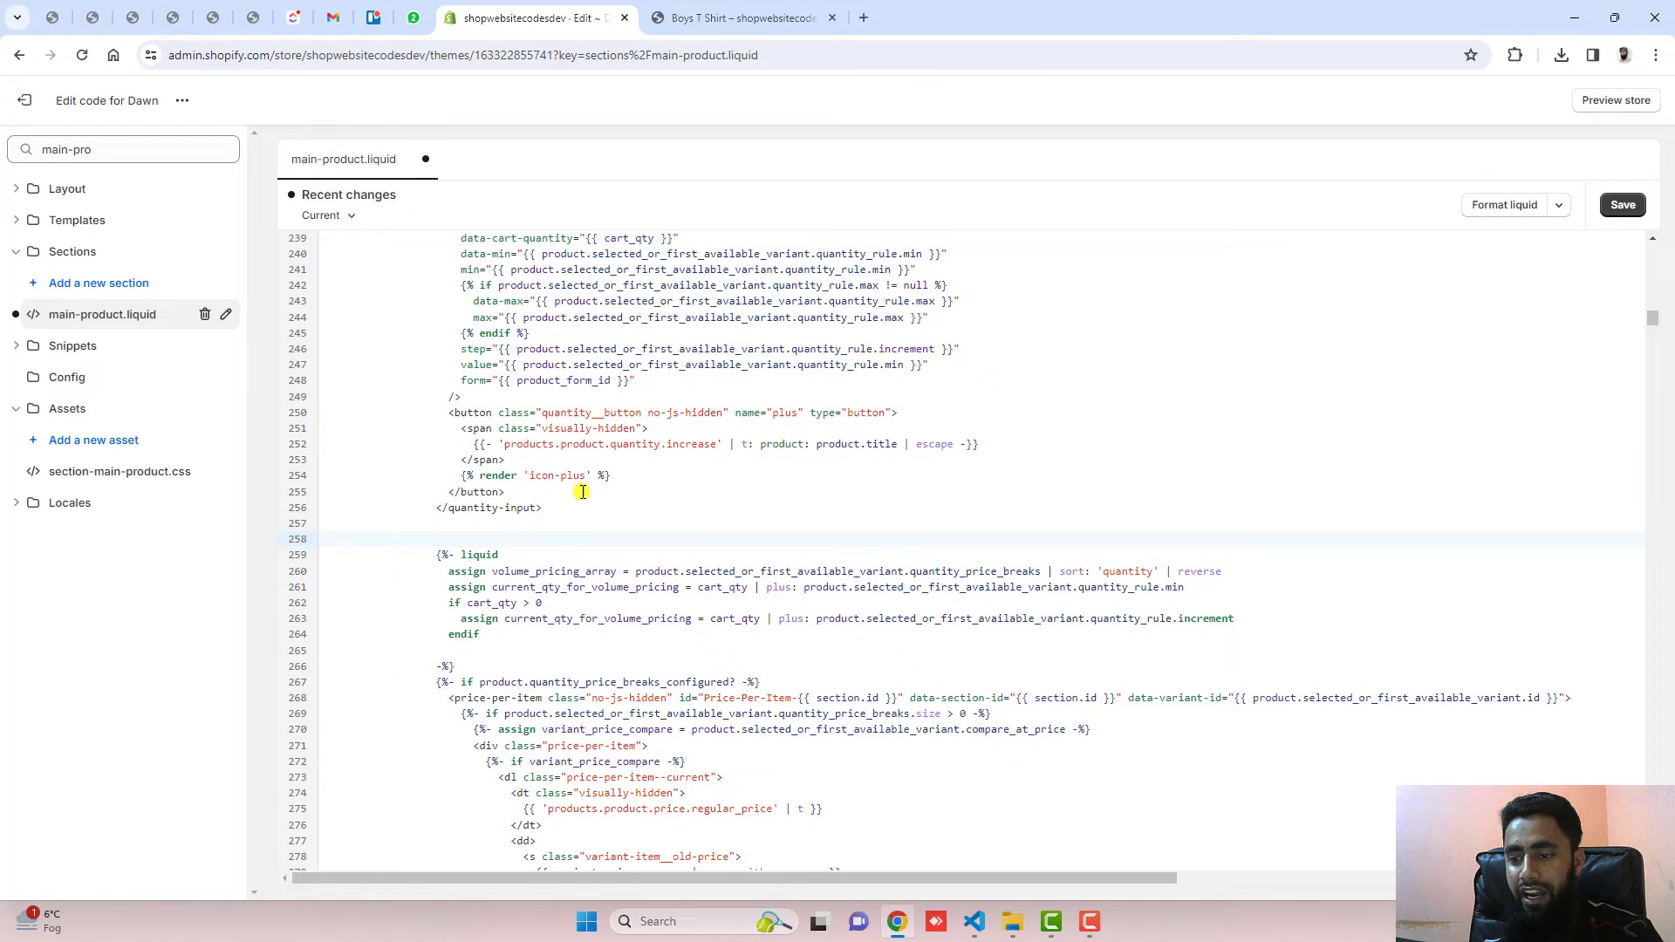
Step: Copy the entire calender-field snippet from Untitled-1 in VS Code and paste it below the closing quantity-input tag in Shopify's main-product.liquid
left_click(975, 922)
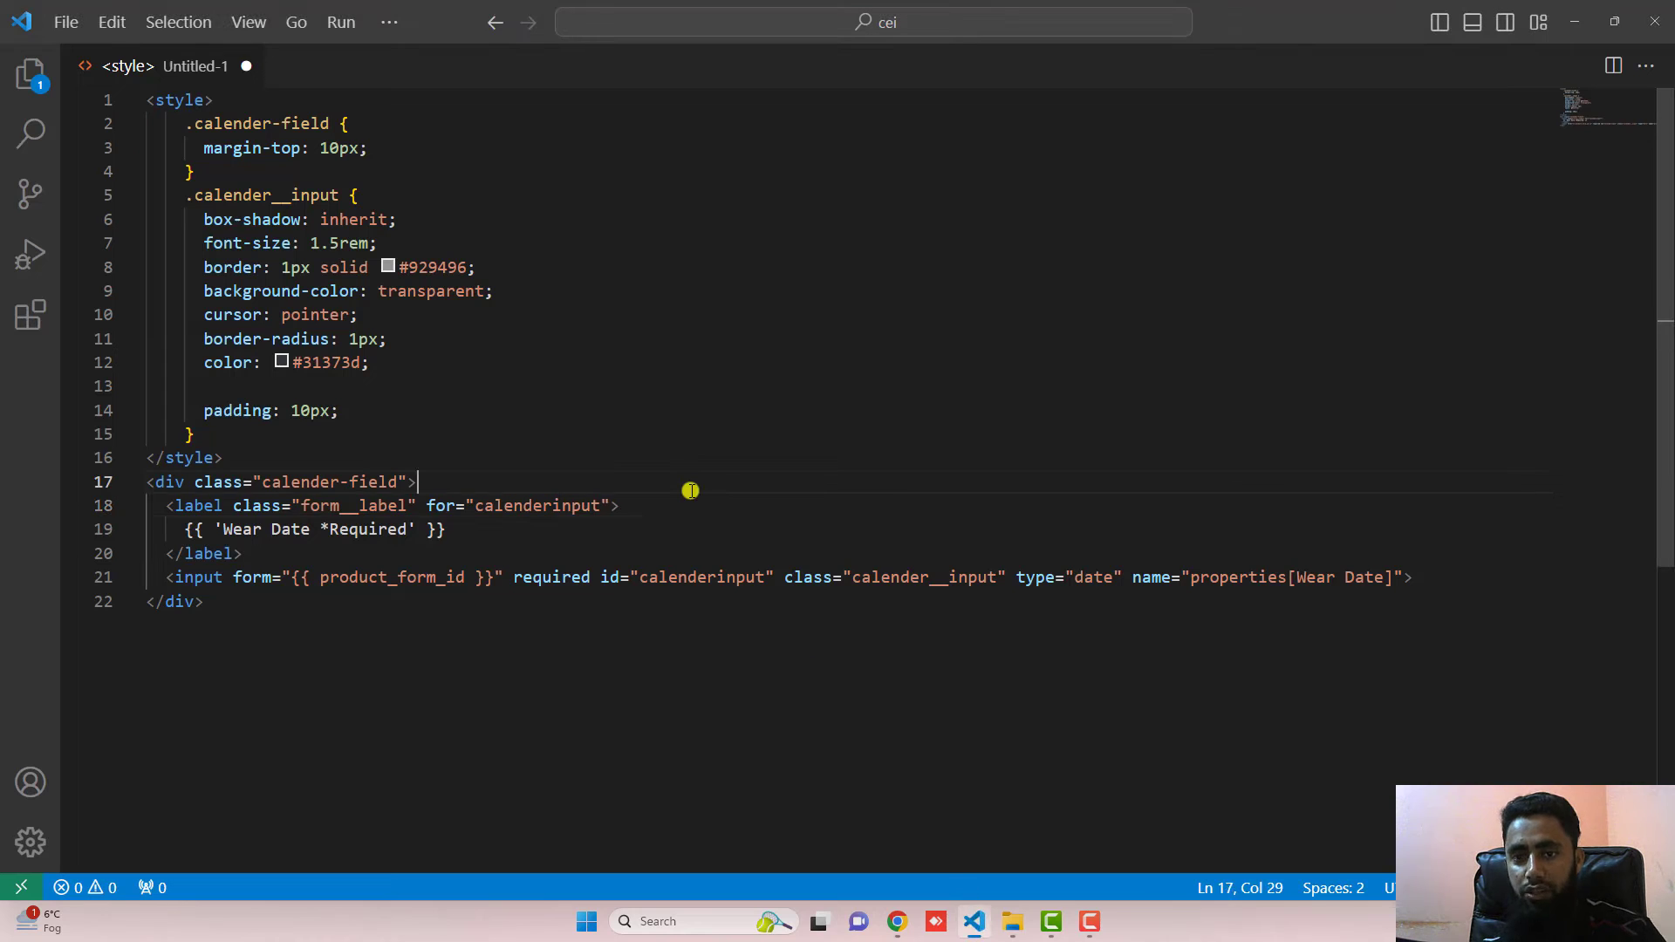
key("ctrl+a")
key("ctrl+c")
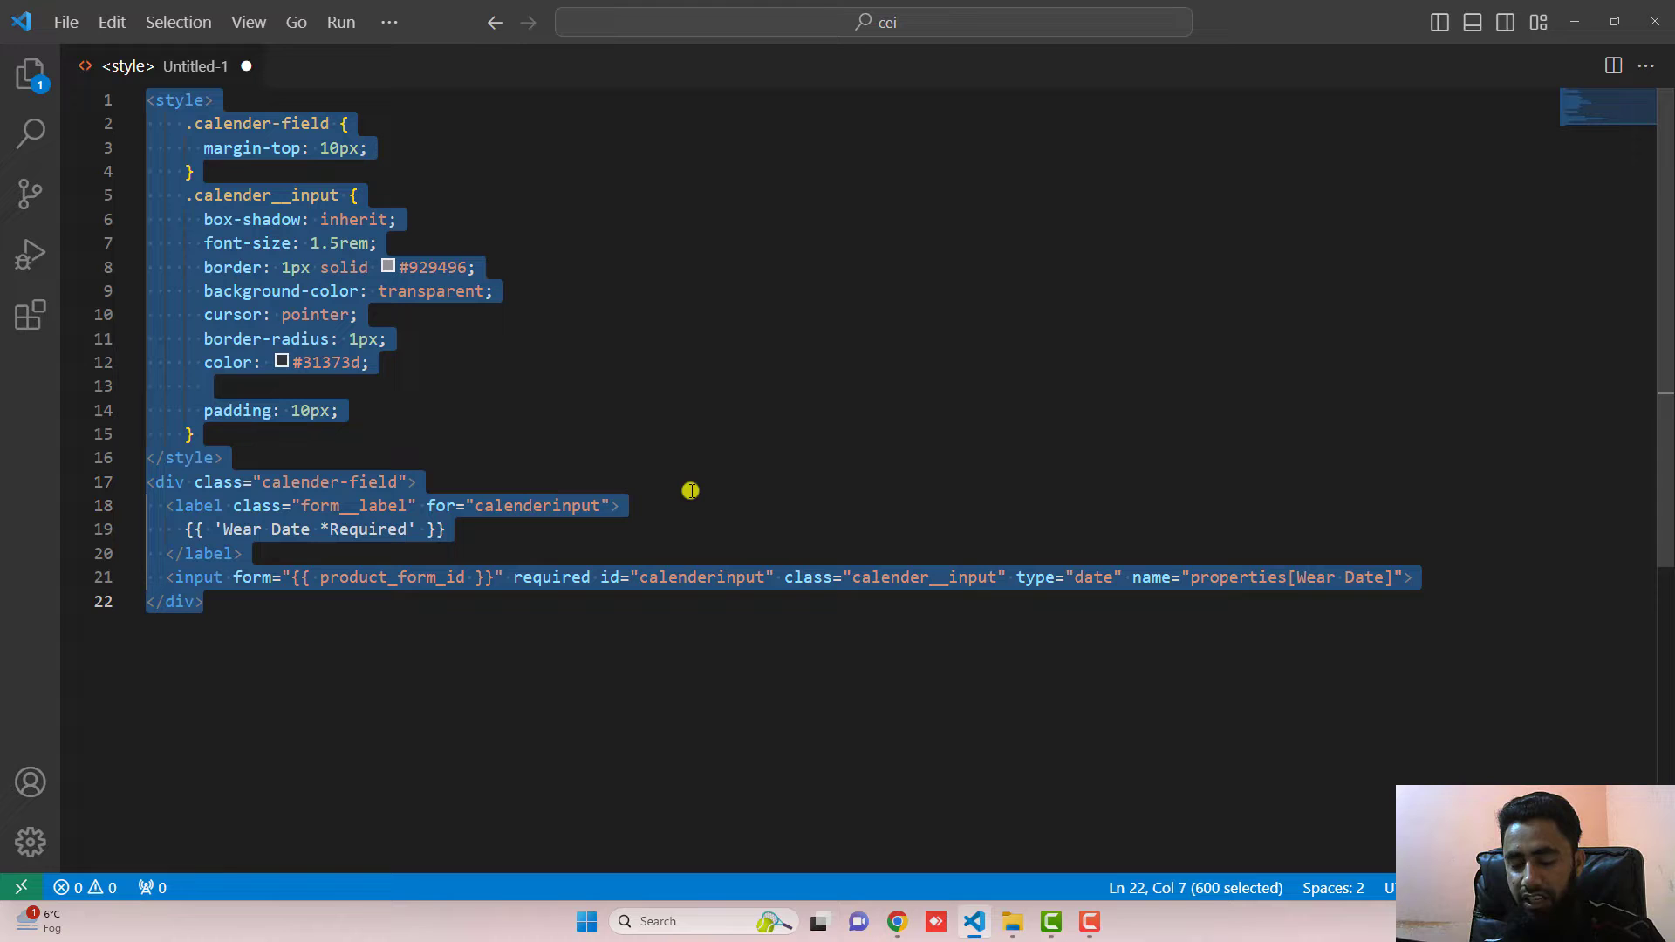
left_click(896, 921)
key("ctrl+v")
scroll(597, 568, "down", 3)
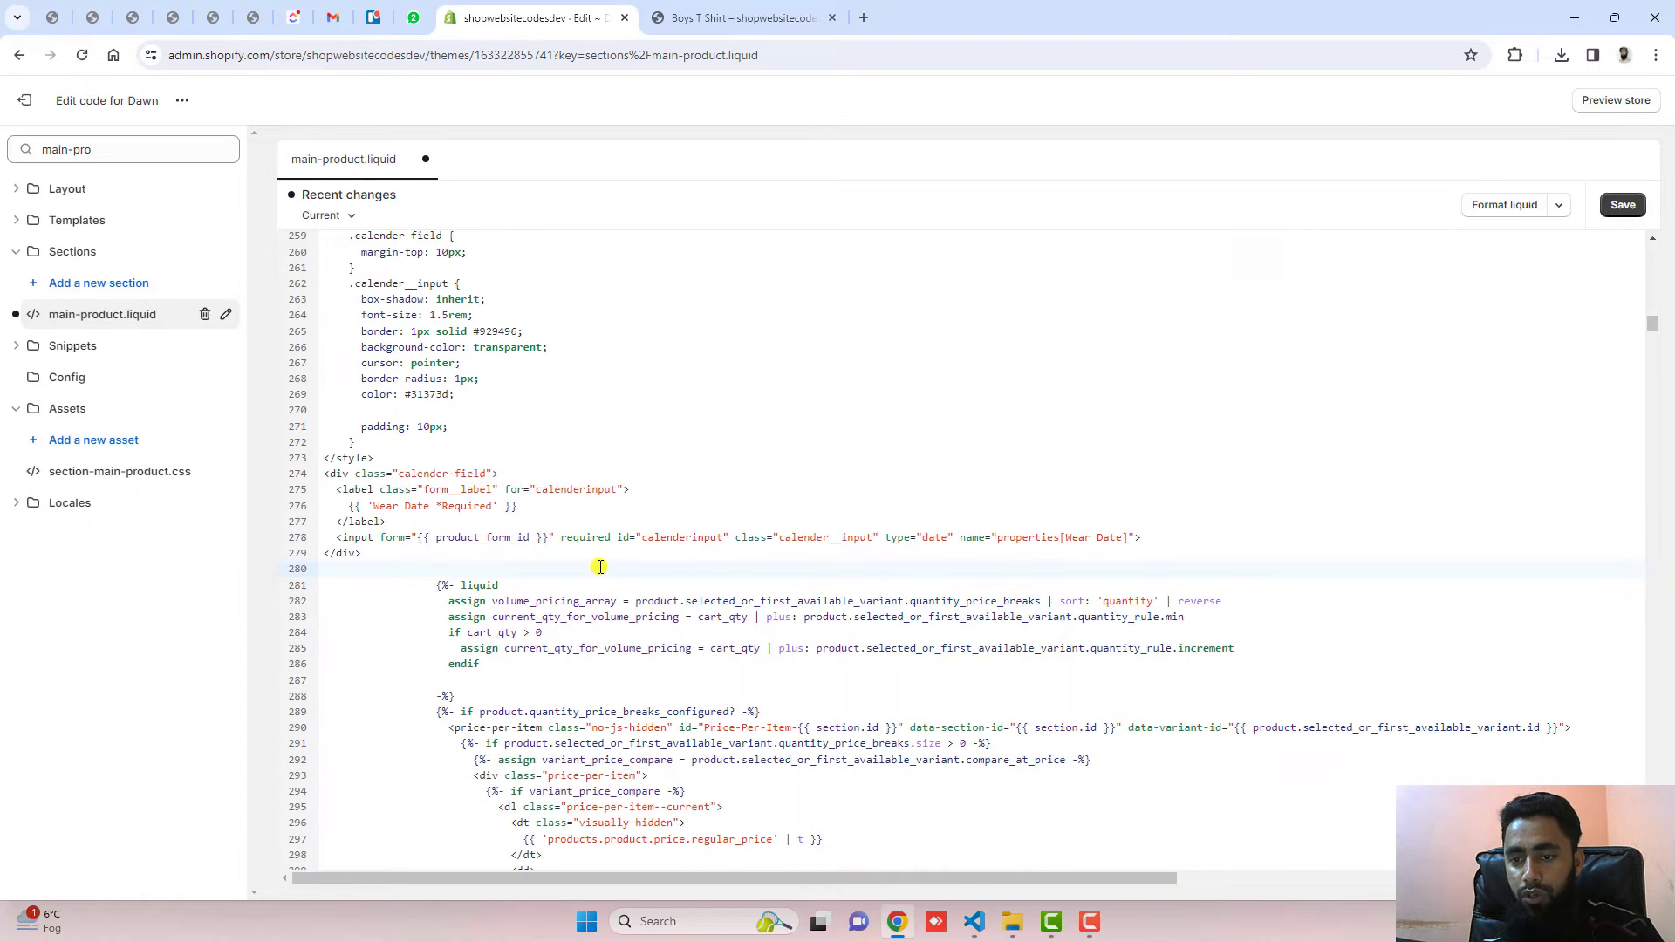
Step: Review the Wear Date property name and label in the pasted code, save main-product.liquid, and reload the Boys T Shirt page
left_click_drag(1066, 537, 1124, 538)
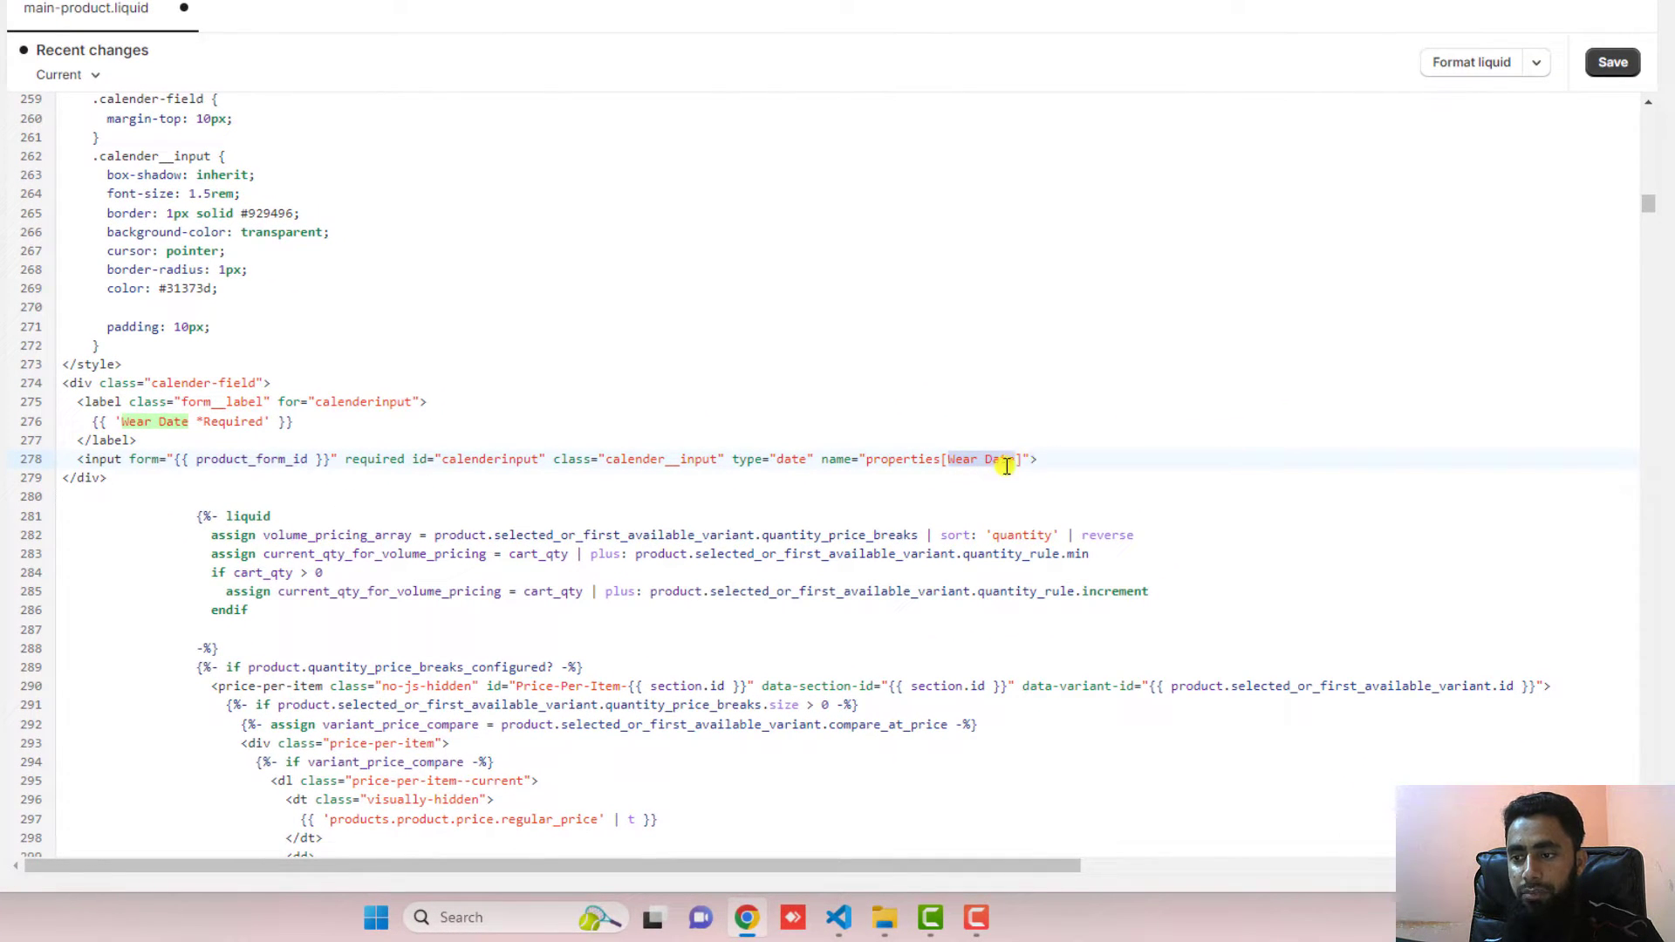
left_click(1043, 460)
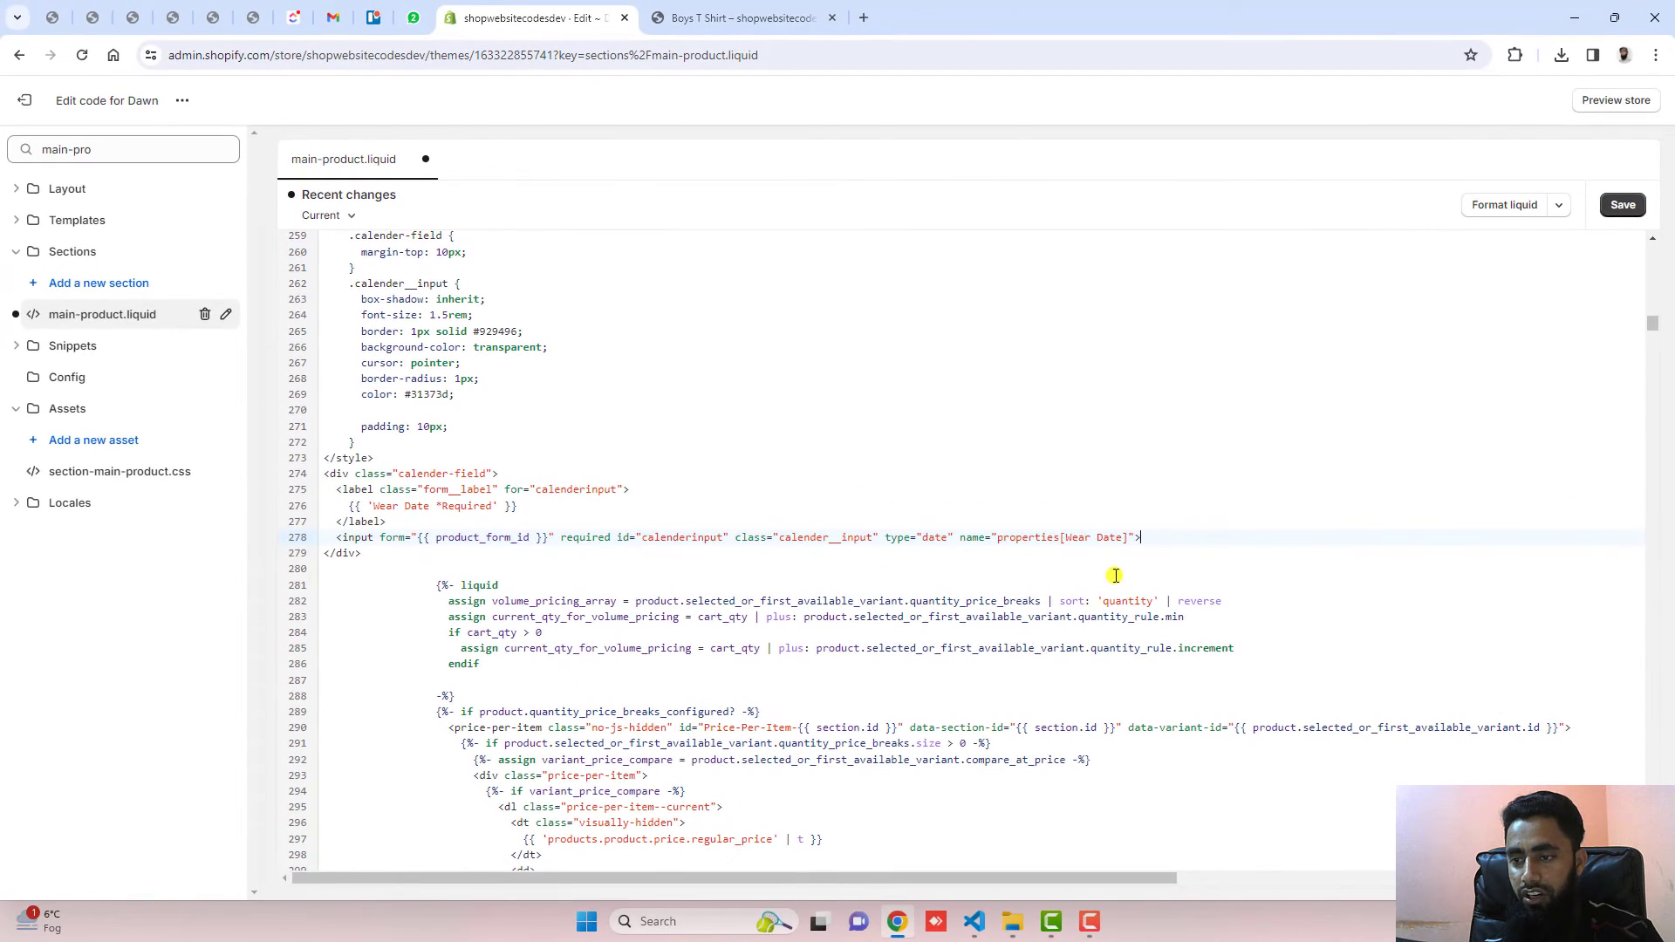
left_click_drag(373, 506, 475, 508)
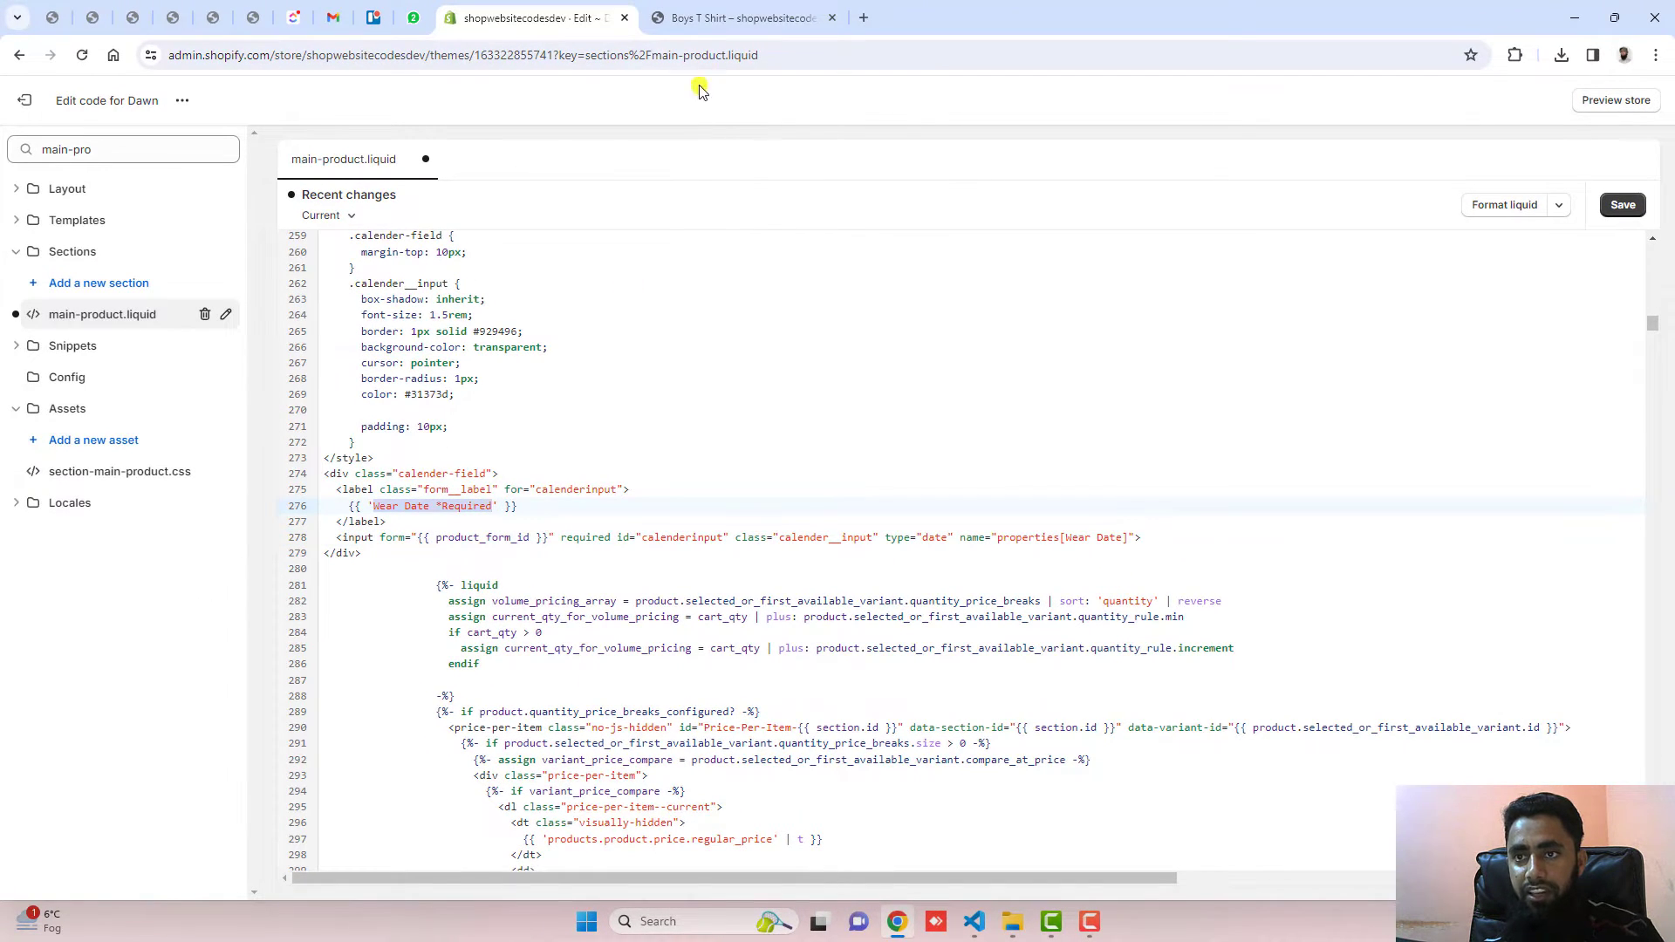
left_click(736, 17)
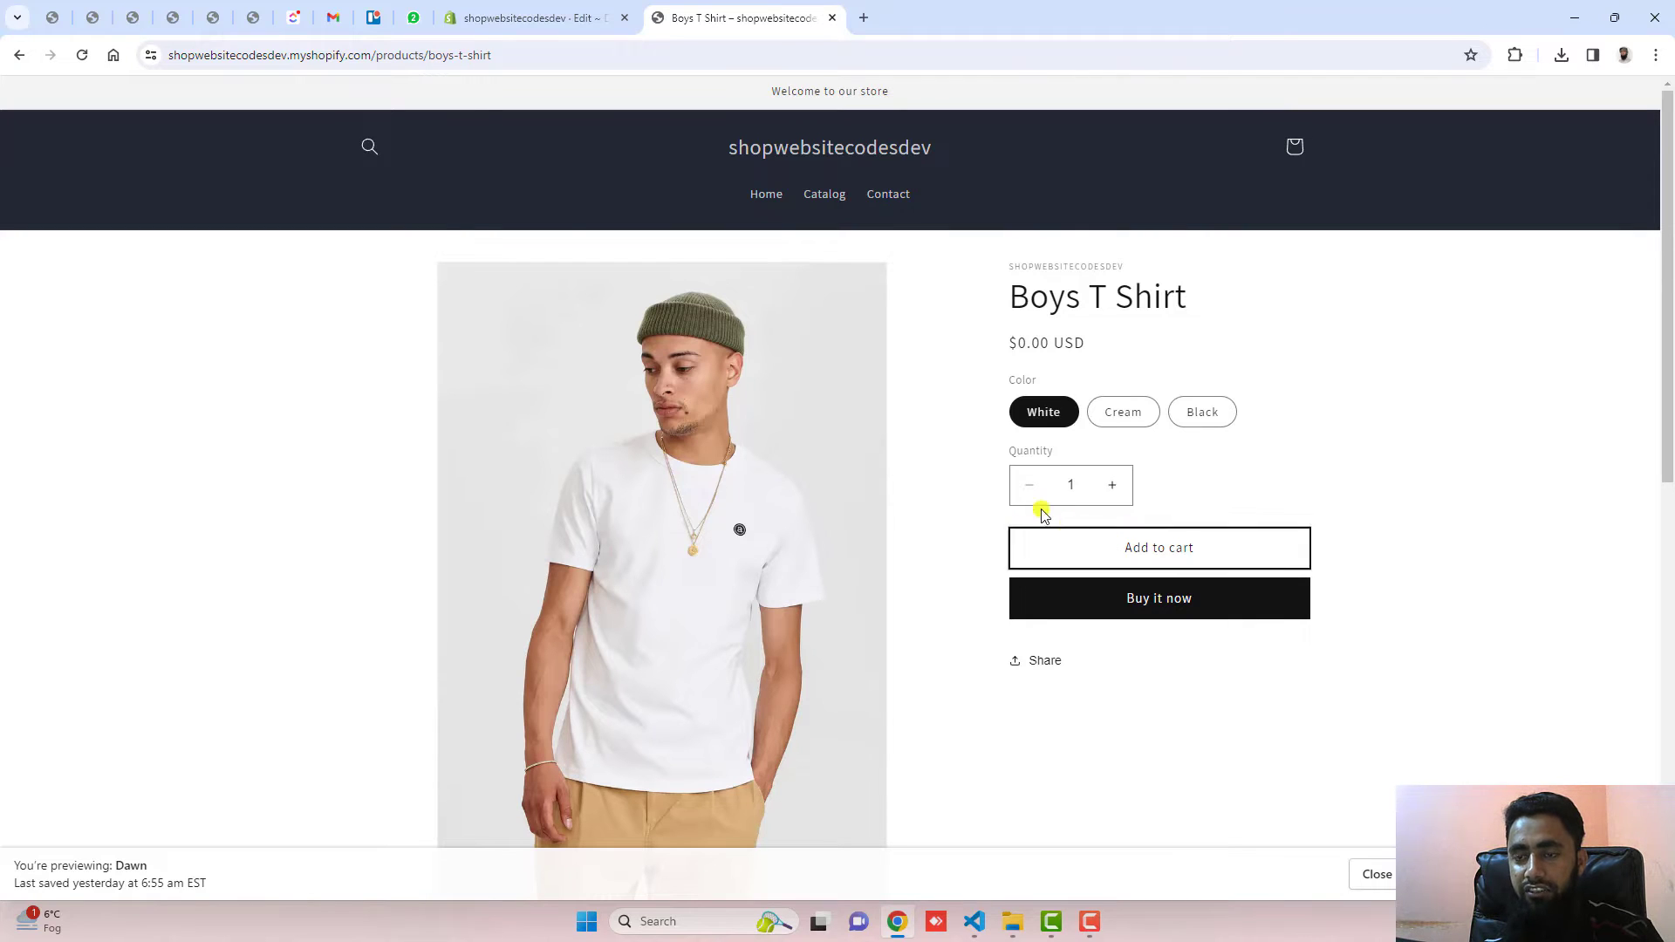
left_click(488, 17)
left_click(1621, 205)
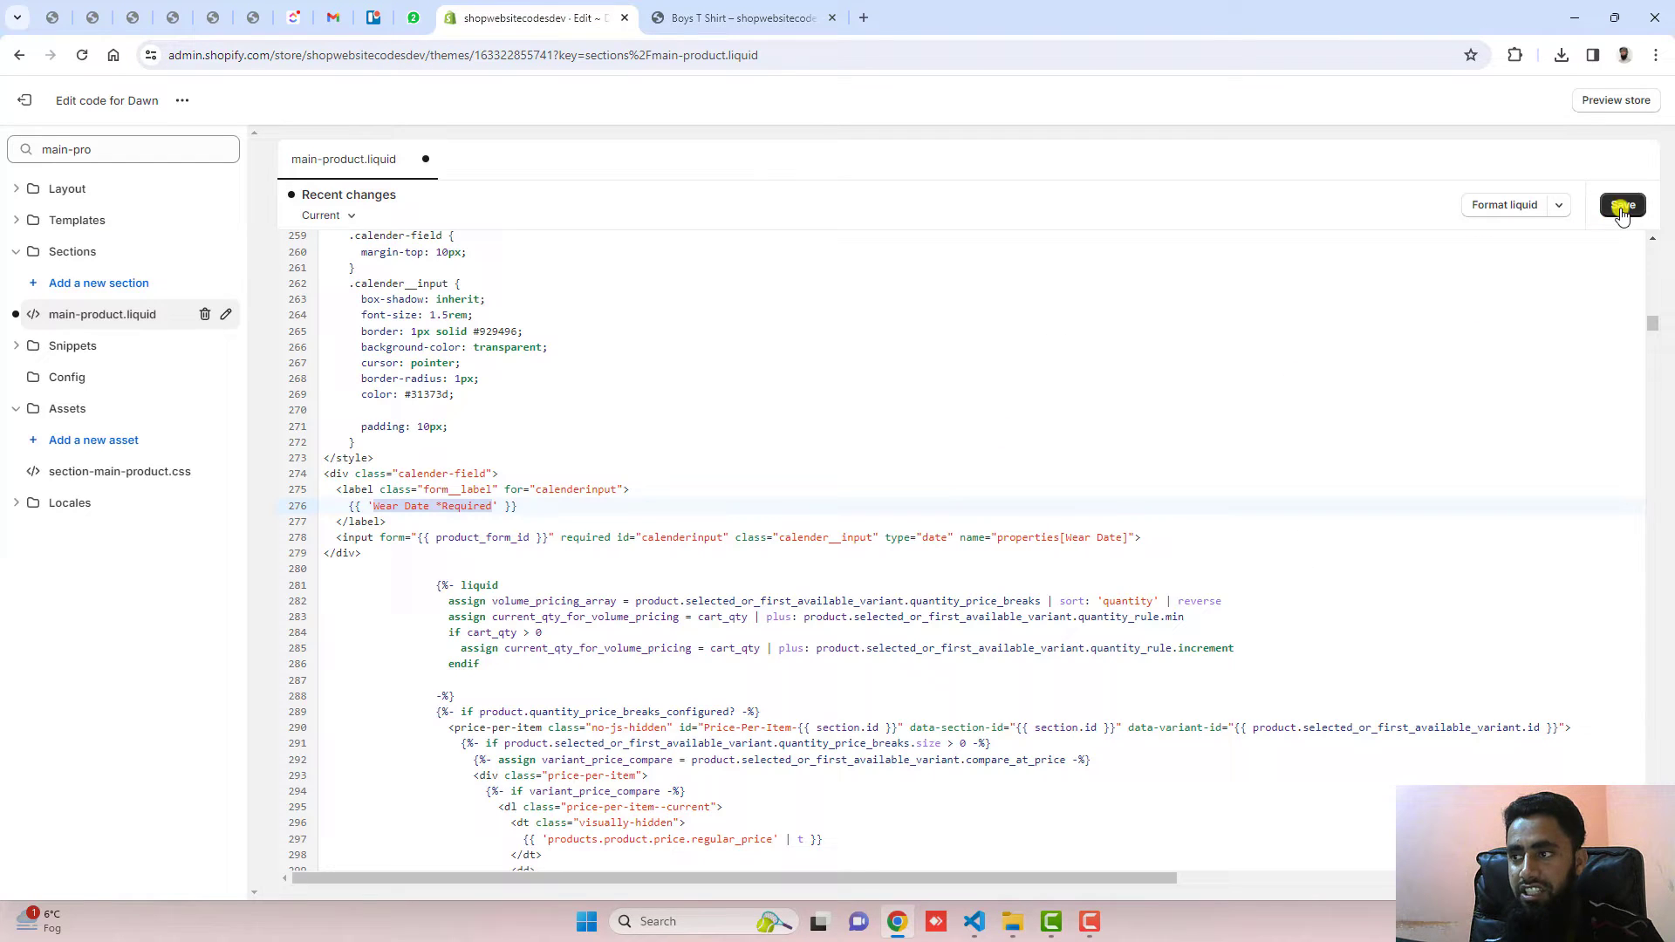
left_click(729, 17)
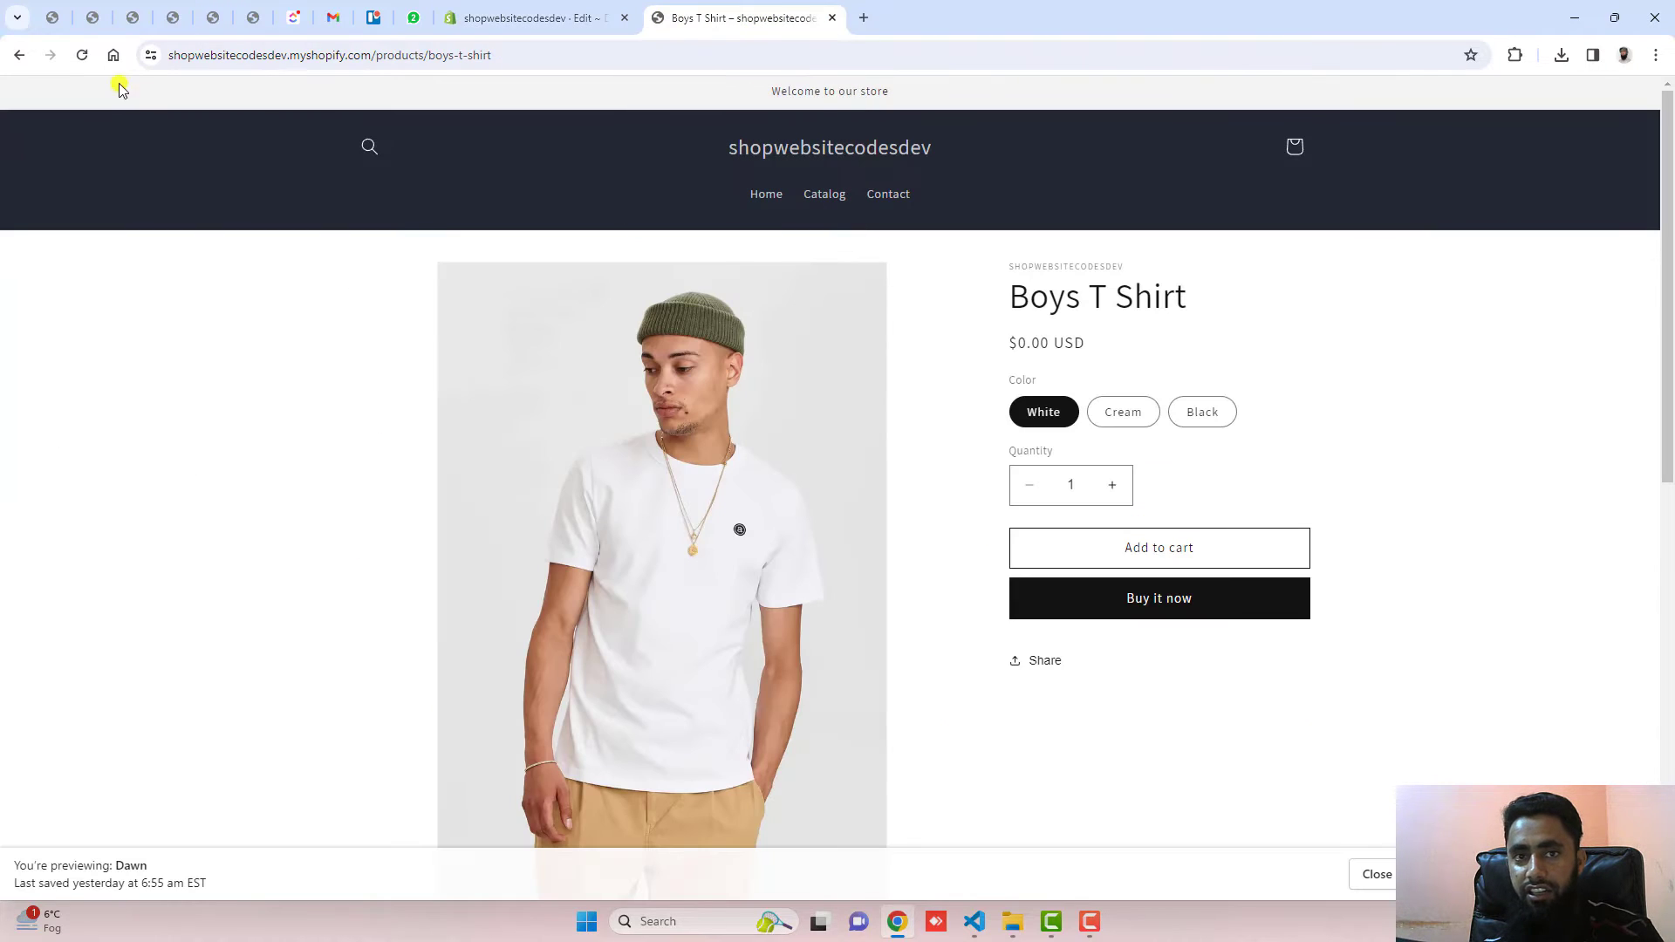
left_click(80, 55)
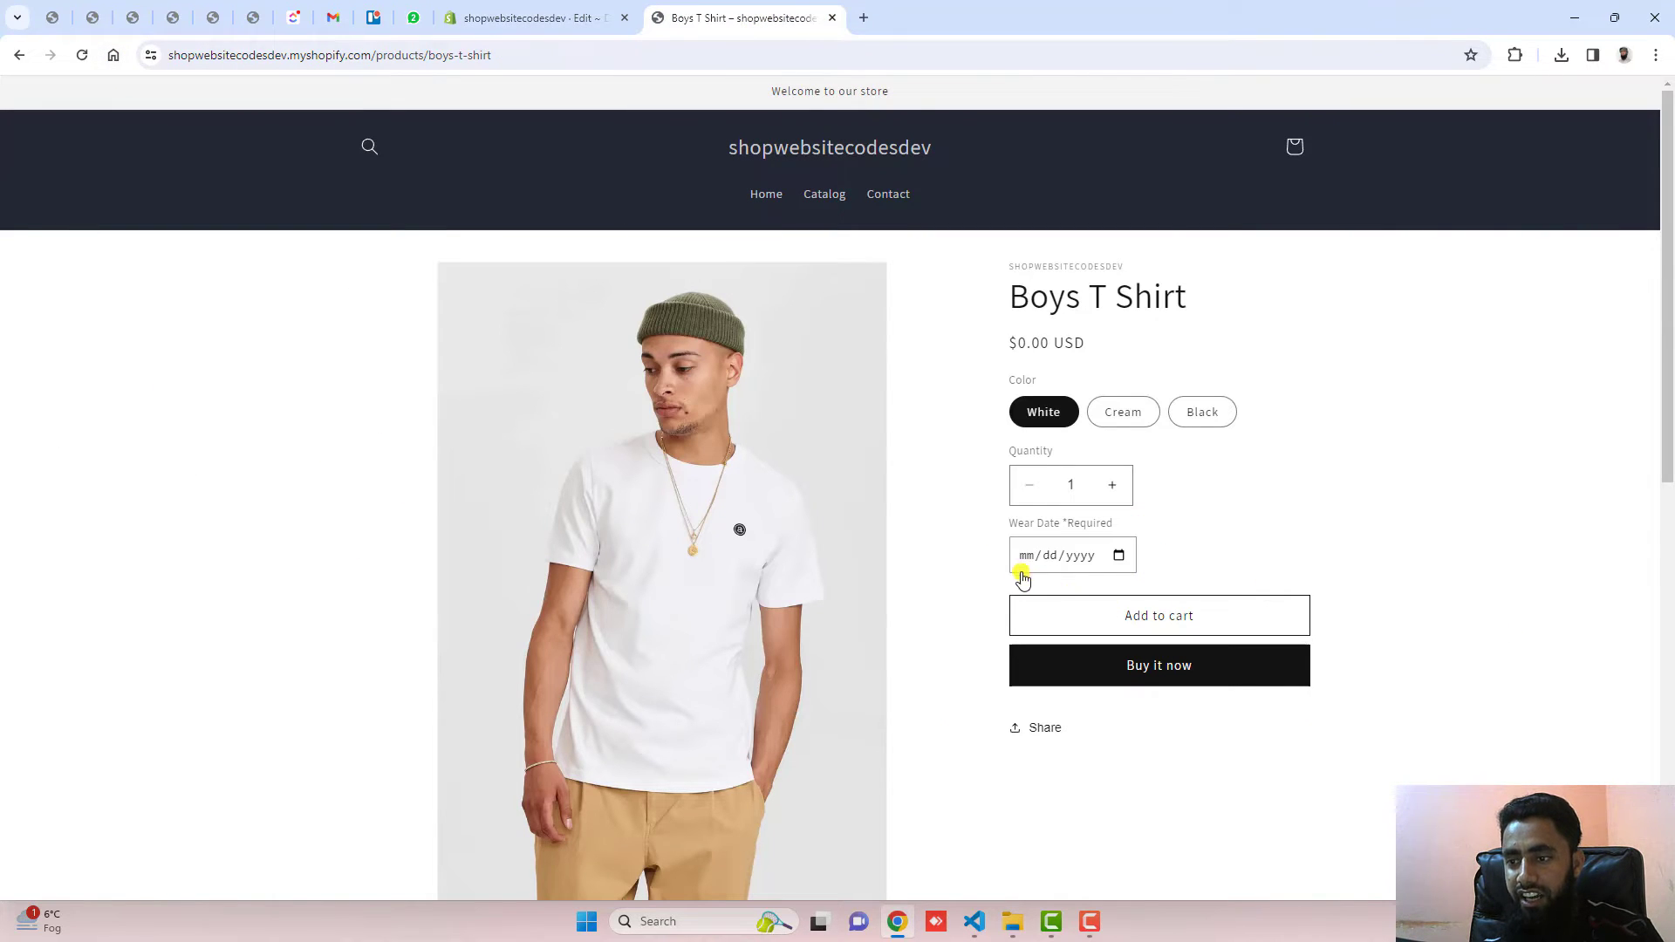
Step: Set the Boys T Shirt's Wear Date to 01/24/2024 and take the product straight to checkout
left_click(1117, 555)
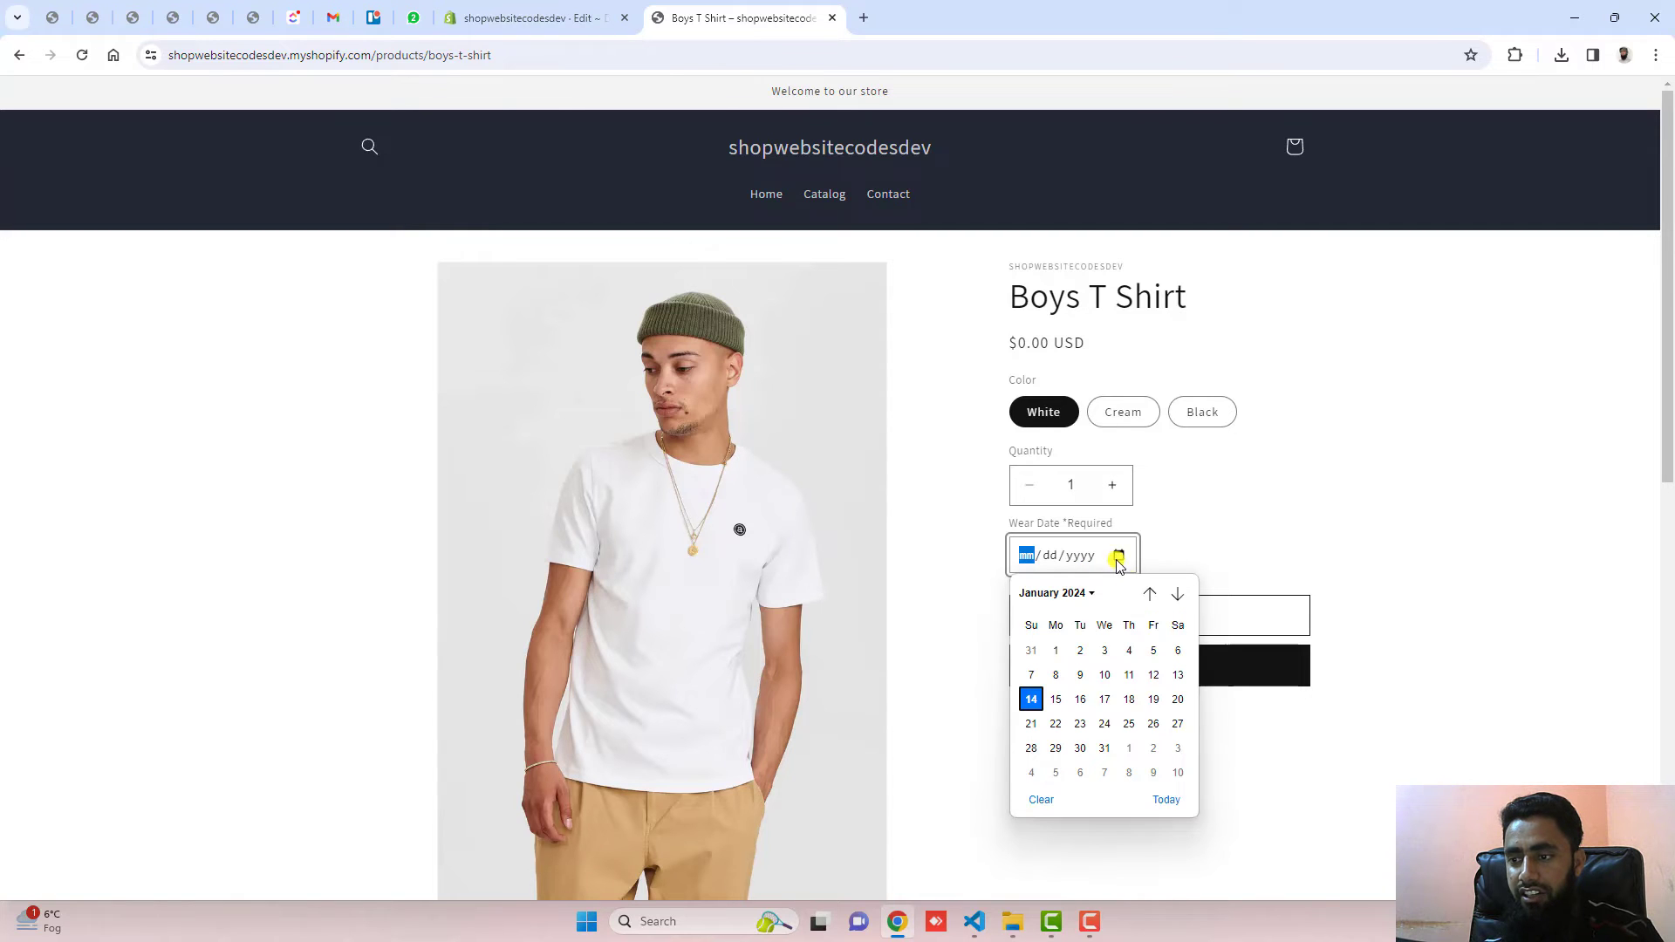
left_click(1105, 726)
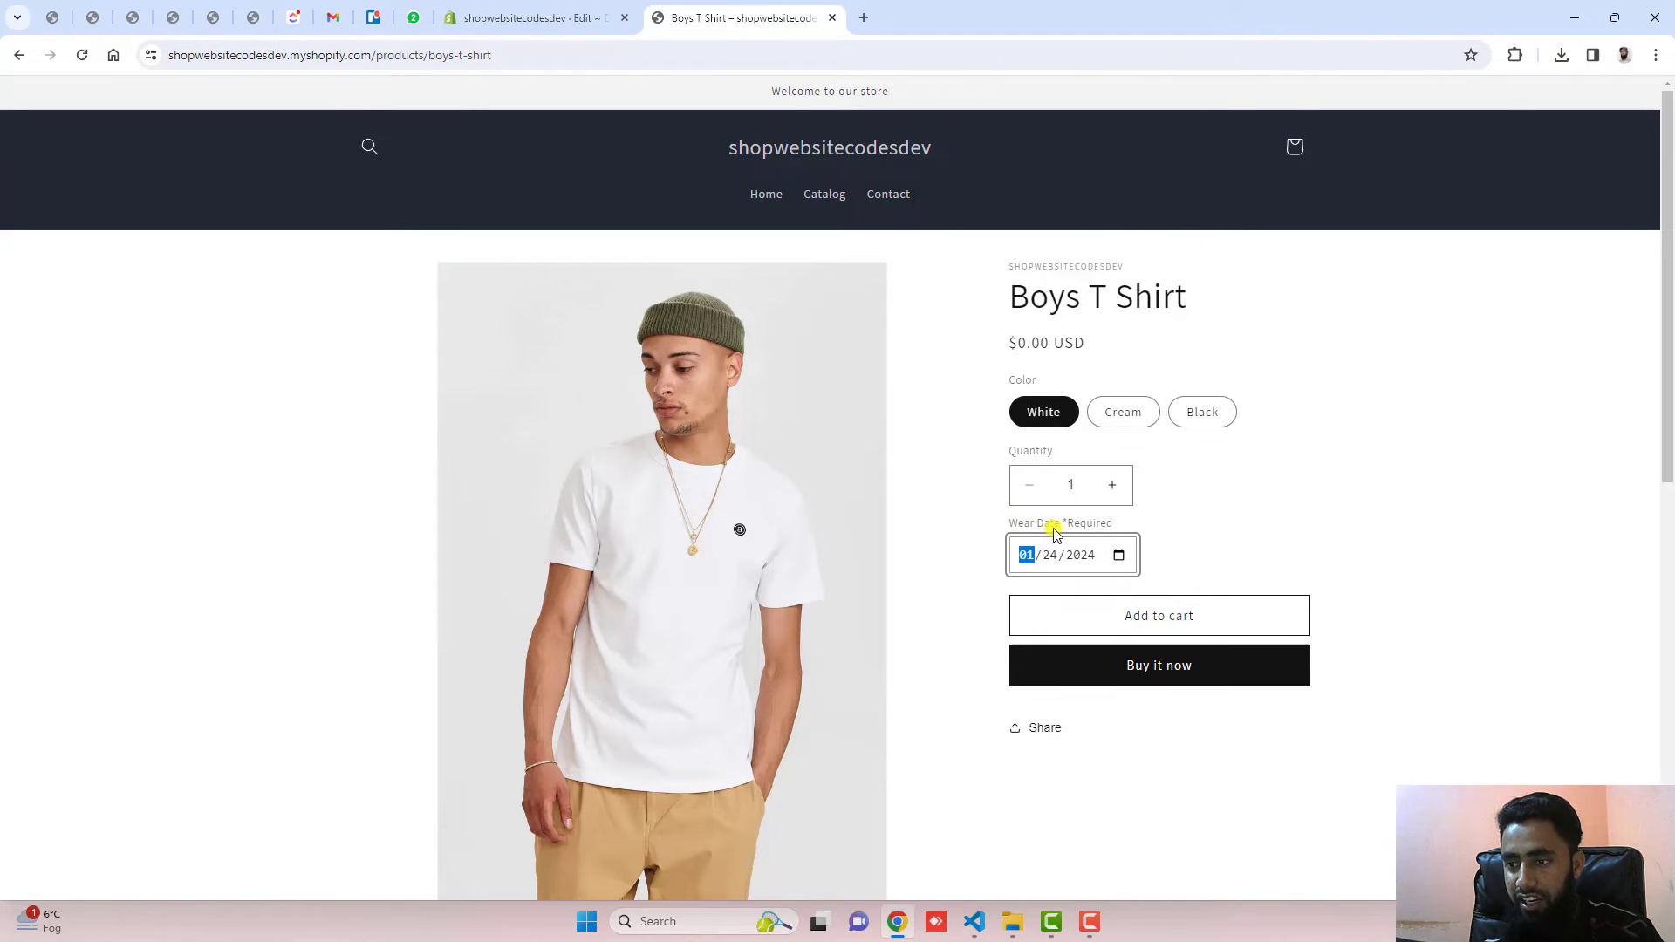
left_click(537, 17)
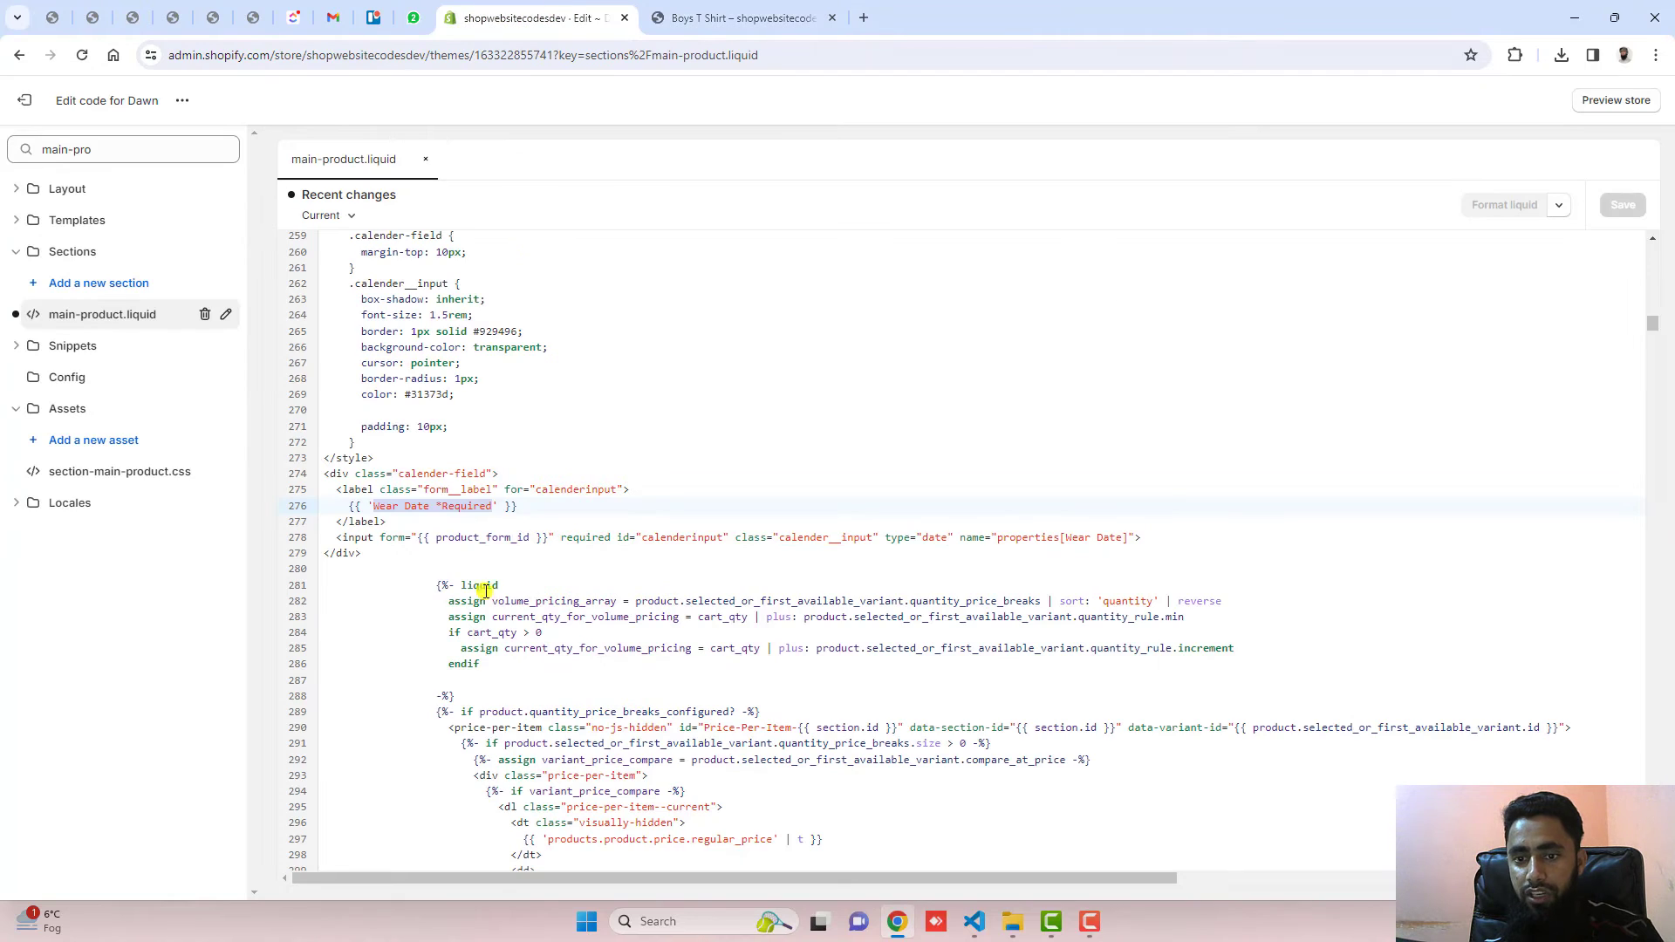
left_click(375, 510)
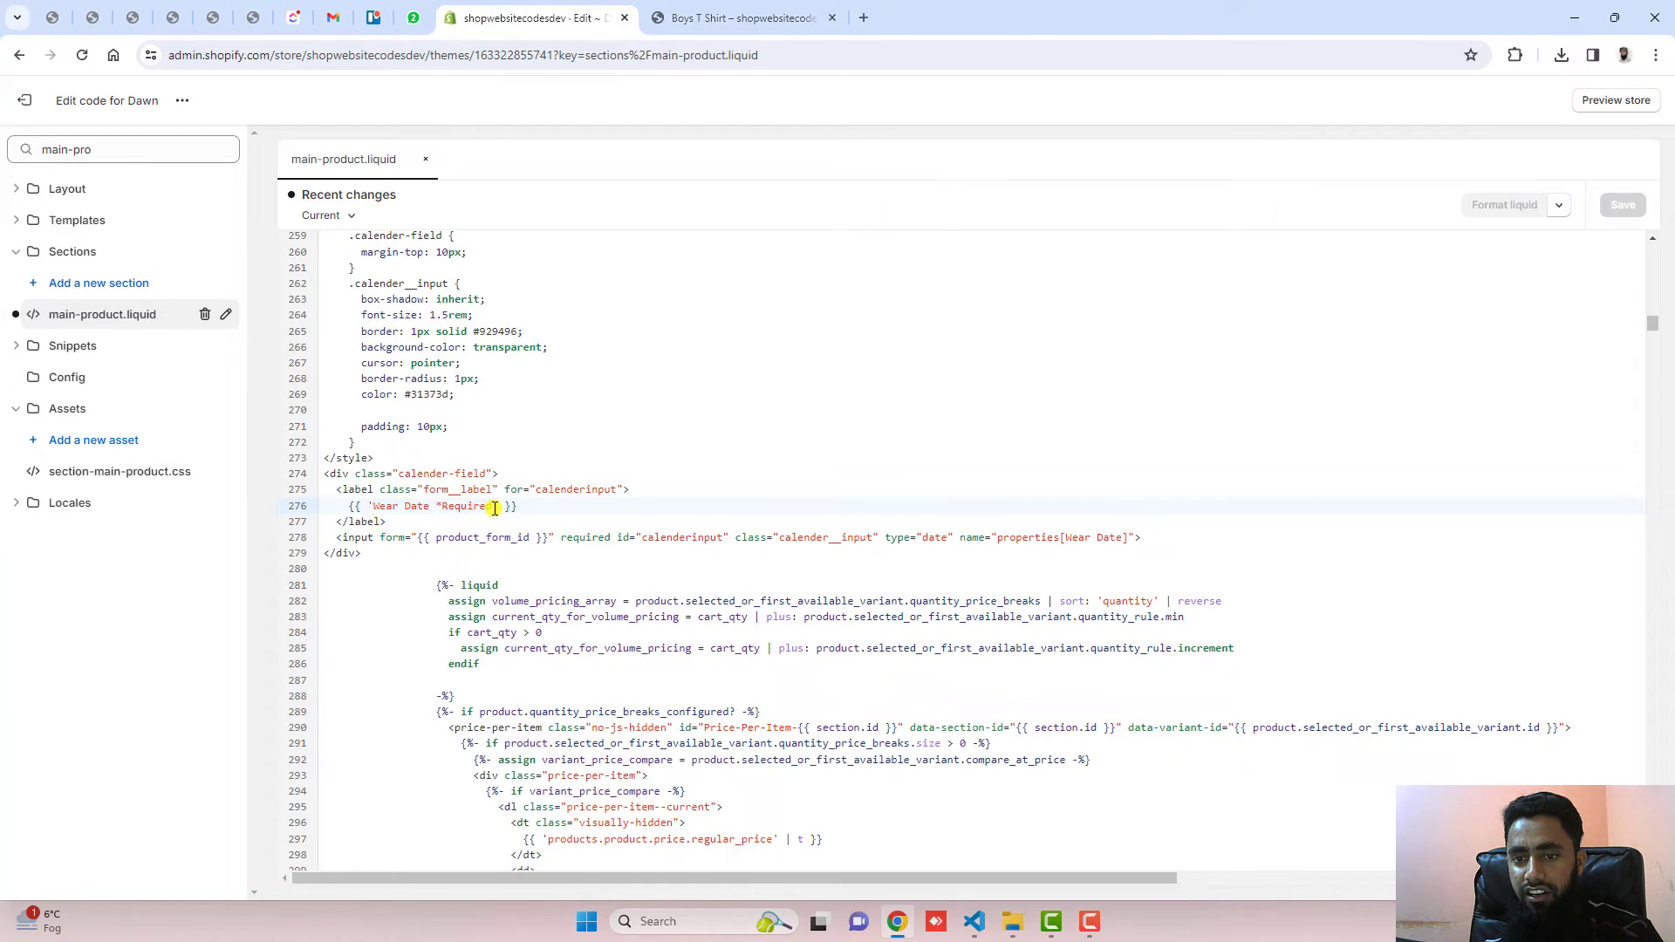
key("ctrl+Tab")
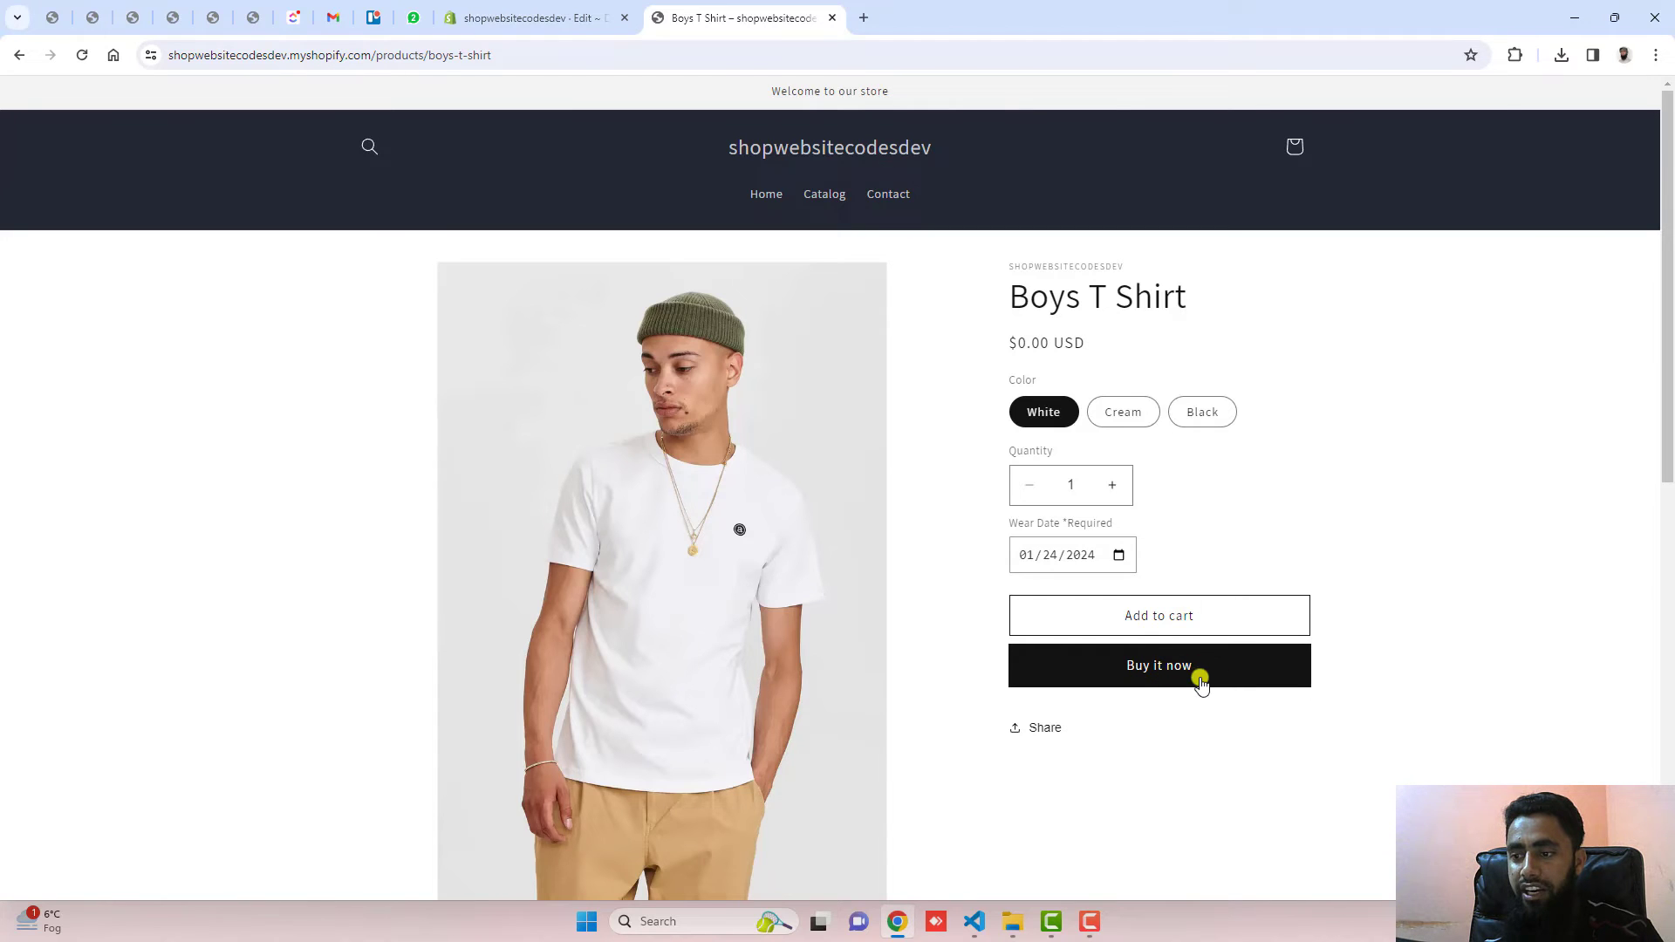
left_click(1159, 670)
Step: Check the Wear Date line in the checkout order summary and in the shopping cart
left_click_drag(1022, 223, 1123, 221)
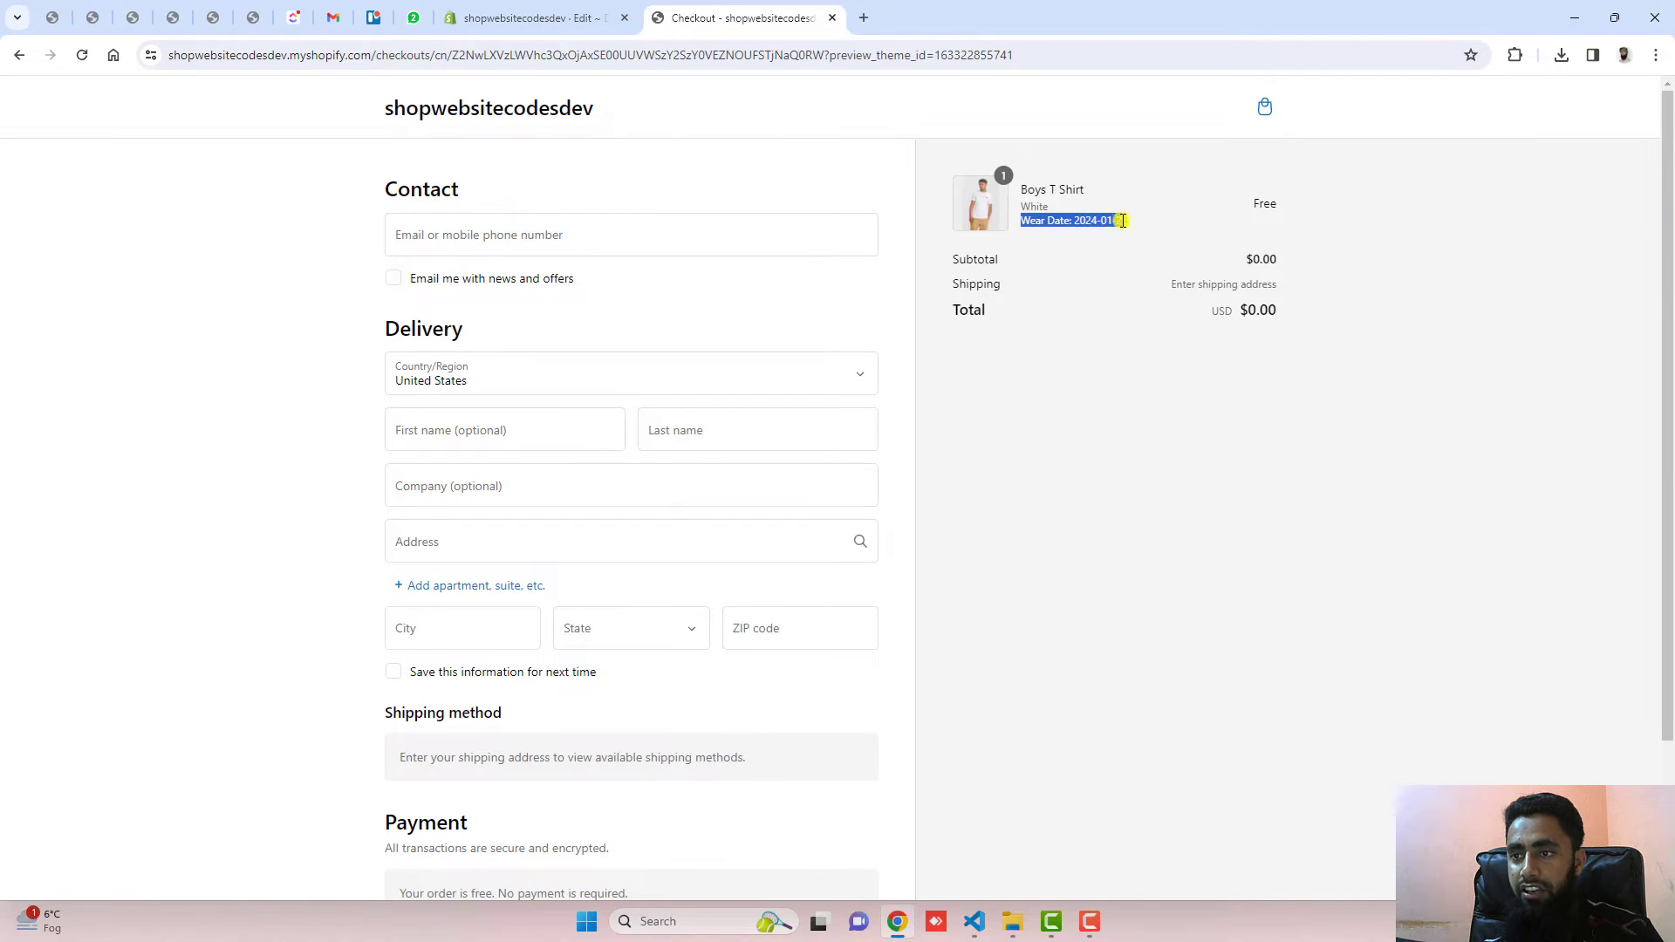
key("alt+Left")
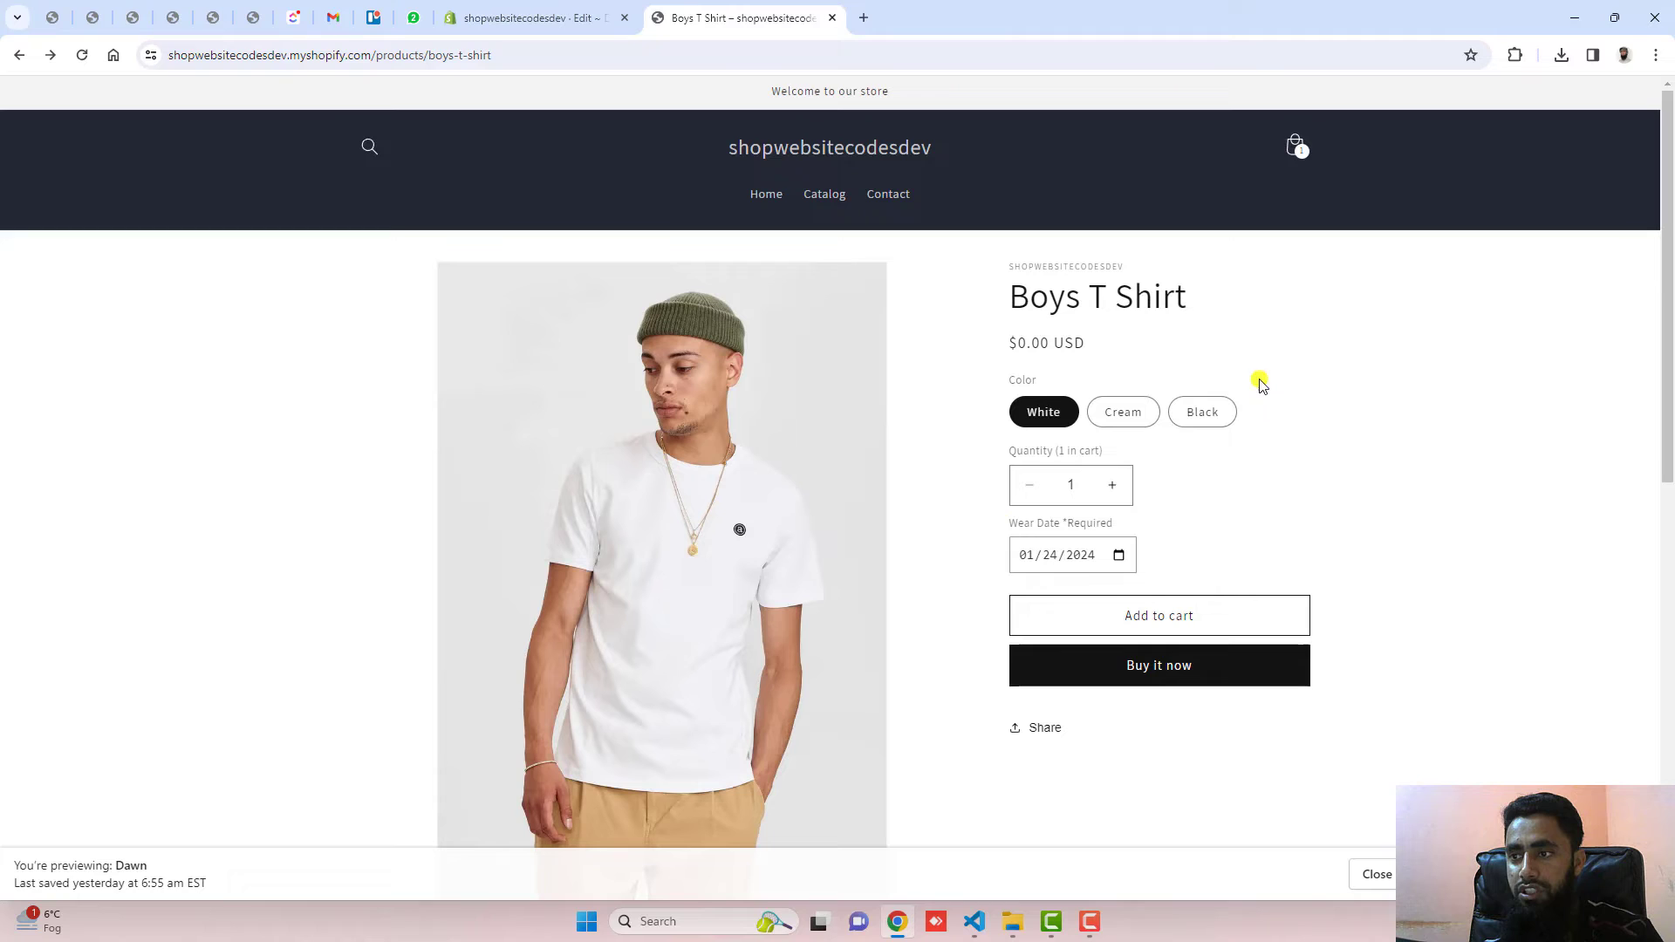
left_click(1292, 148)
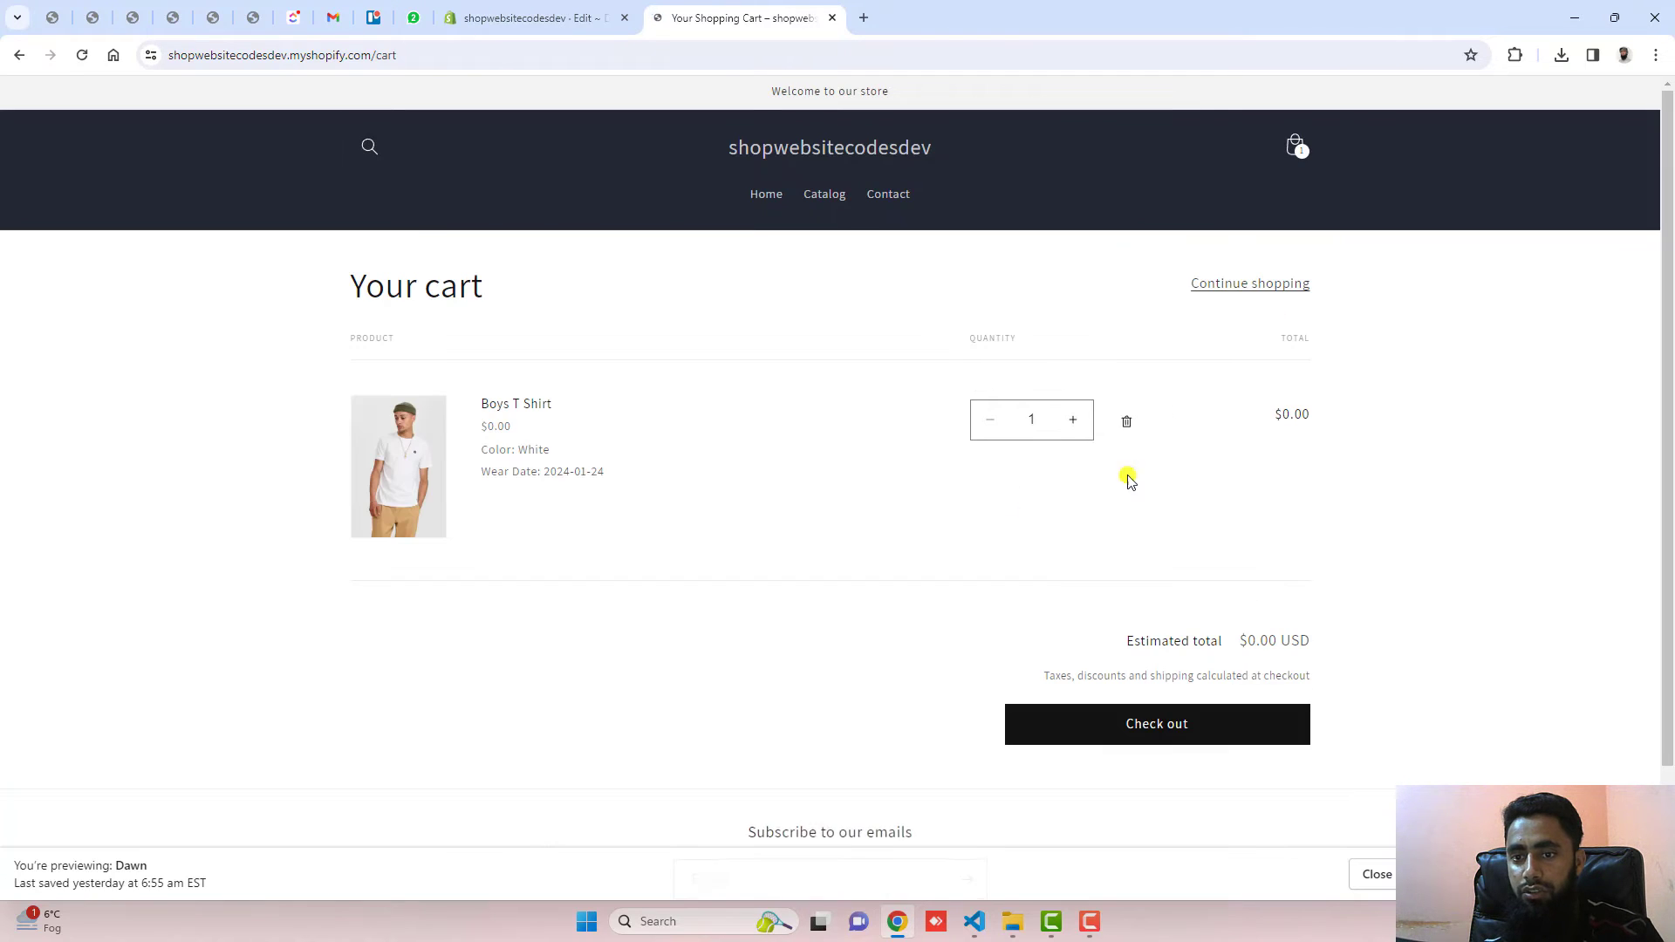
left_click_drag(480, 472, 636, 475)
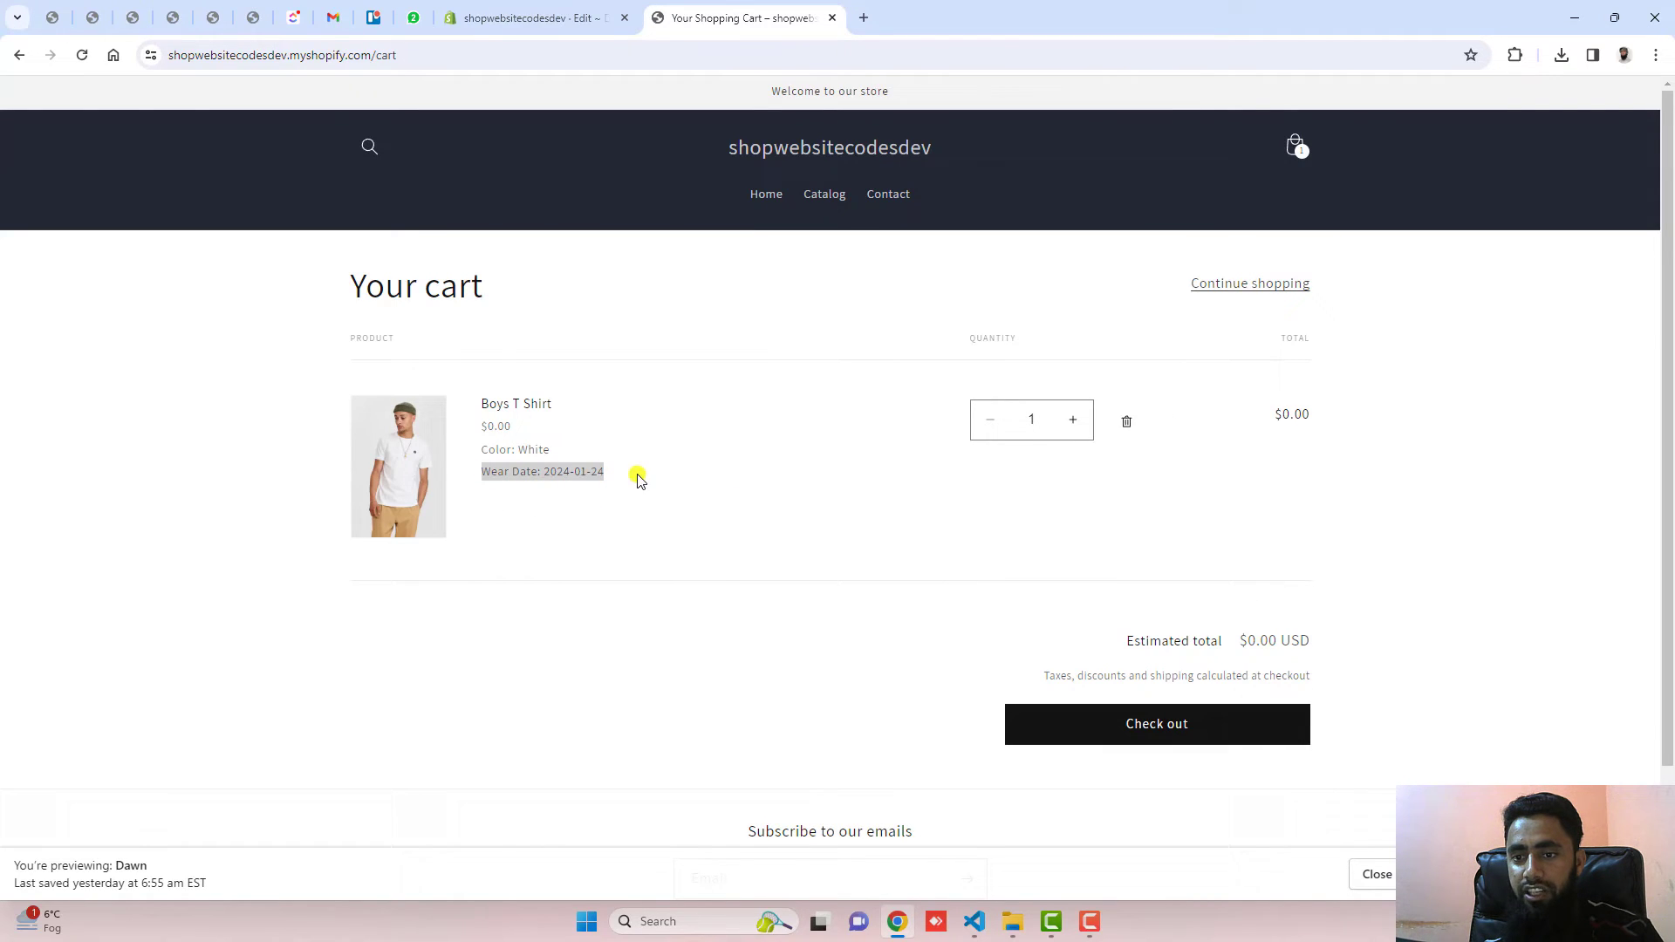
Step: Check out the Boys T Shirt from the cart, autofill the saved contact and delivery details, and place the order with Standard shipping
left_click(543, 473)
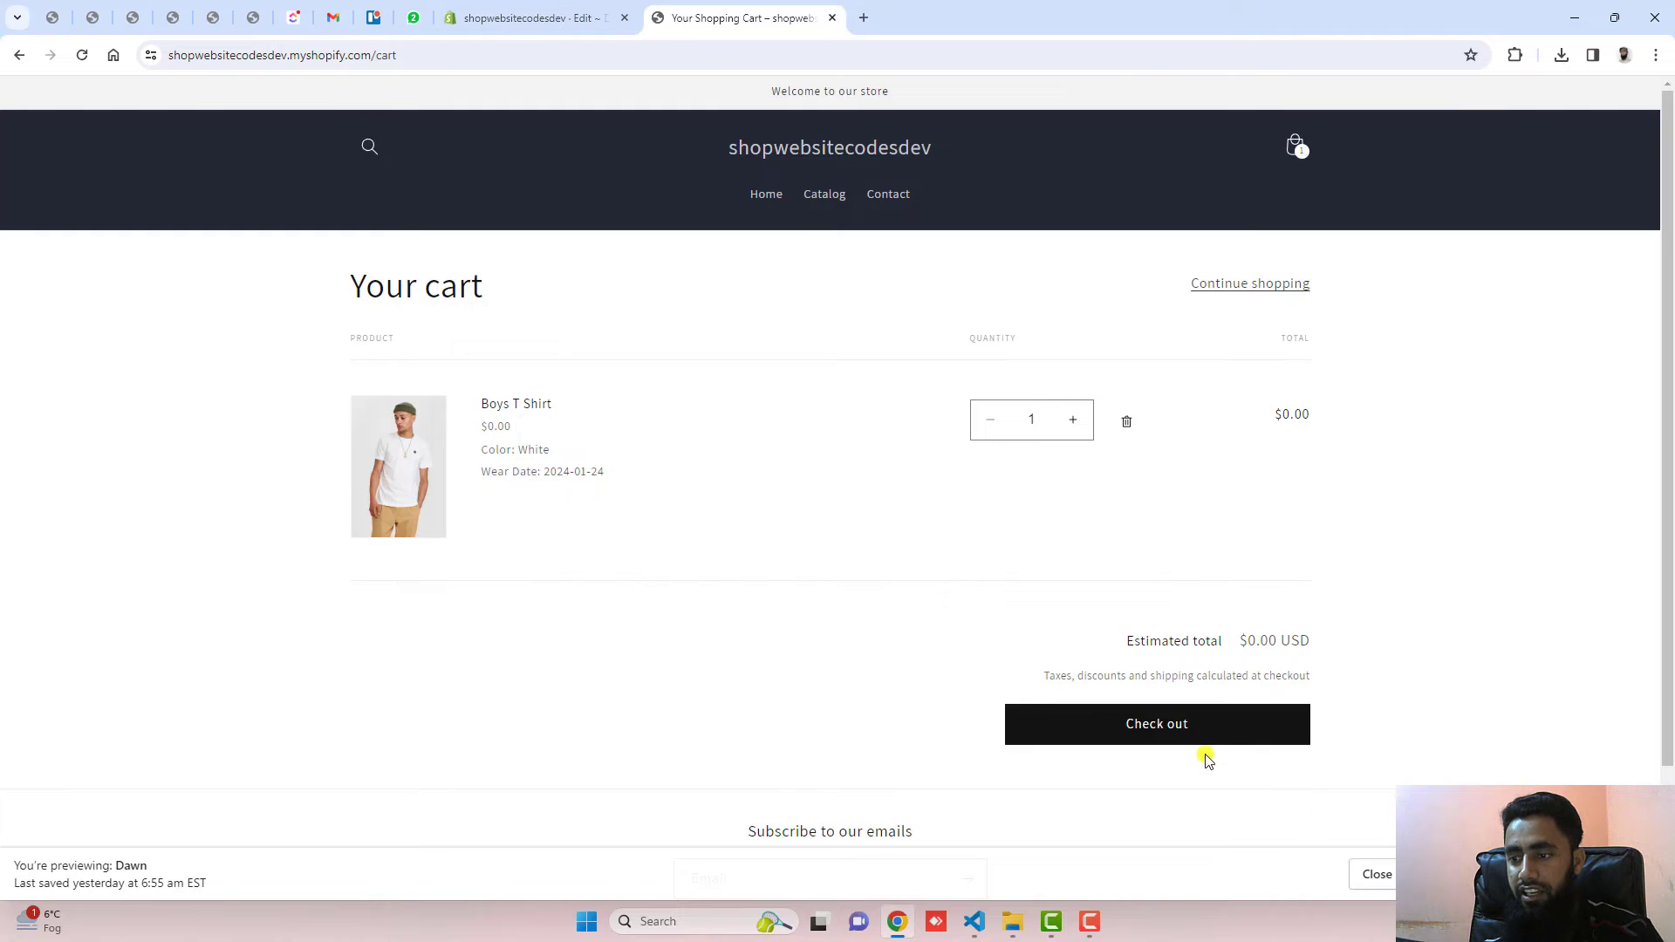
left_click(1142, 737)
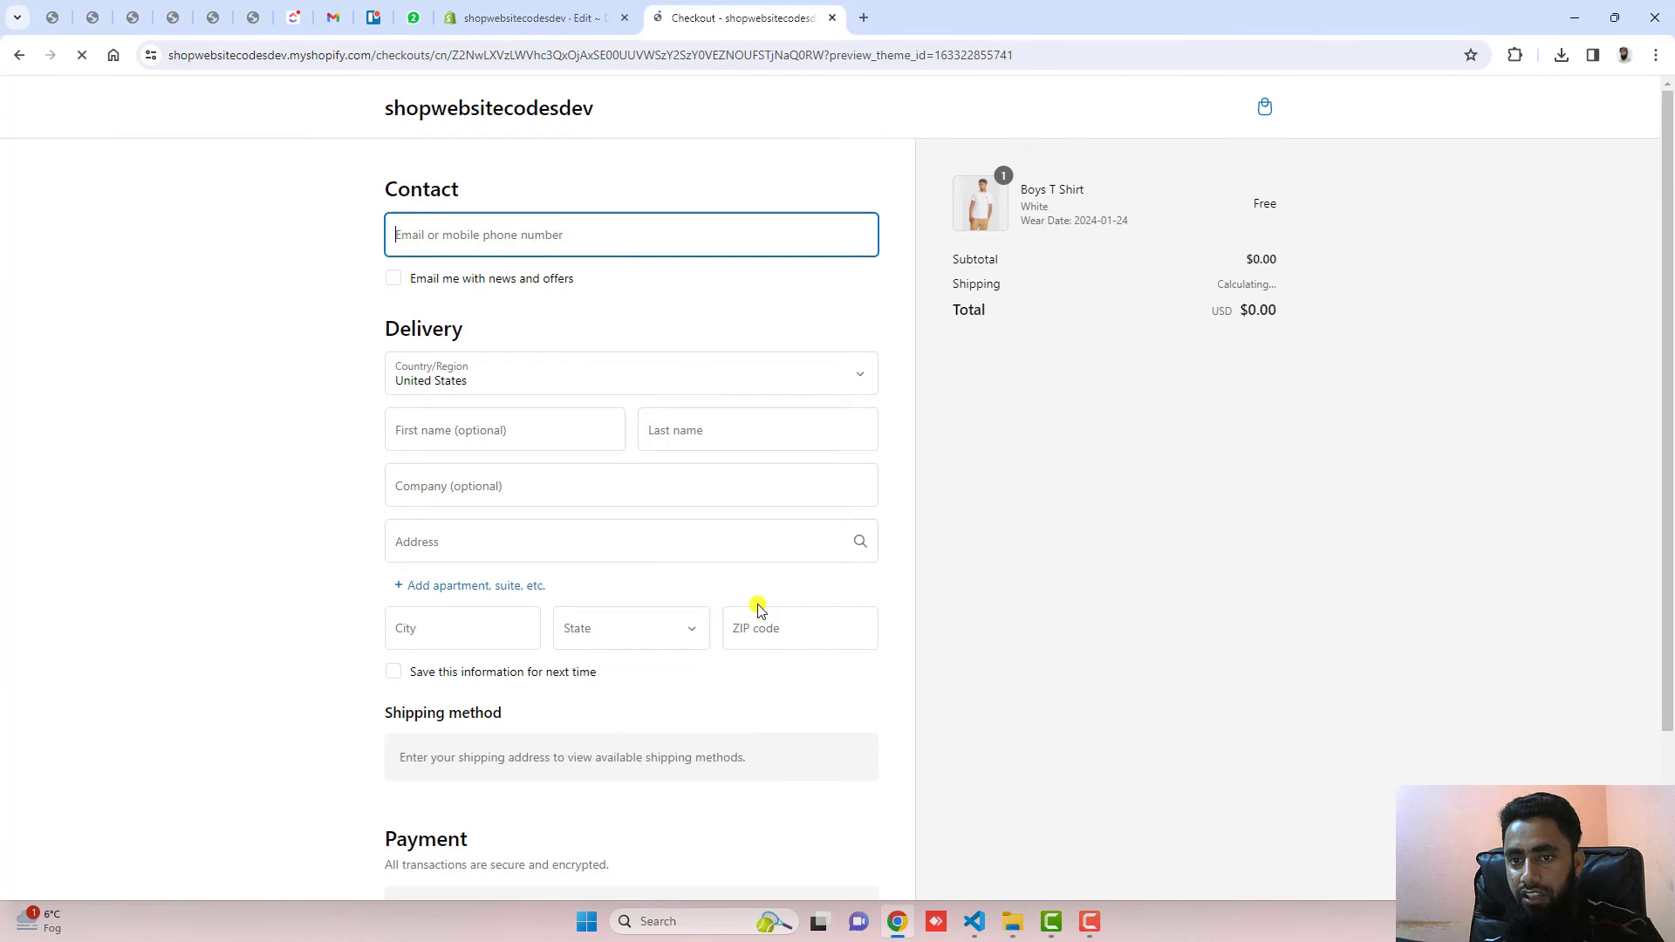
left_click(523, 243)
left_click(559, 288)
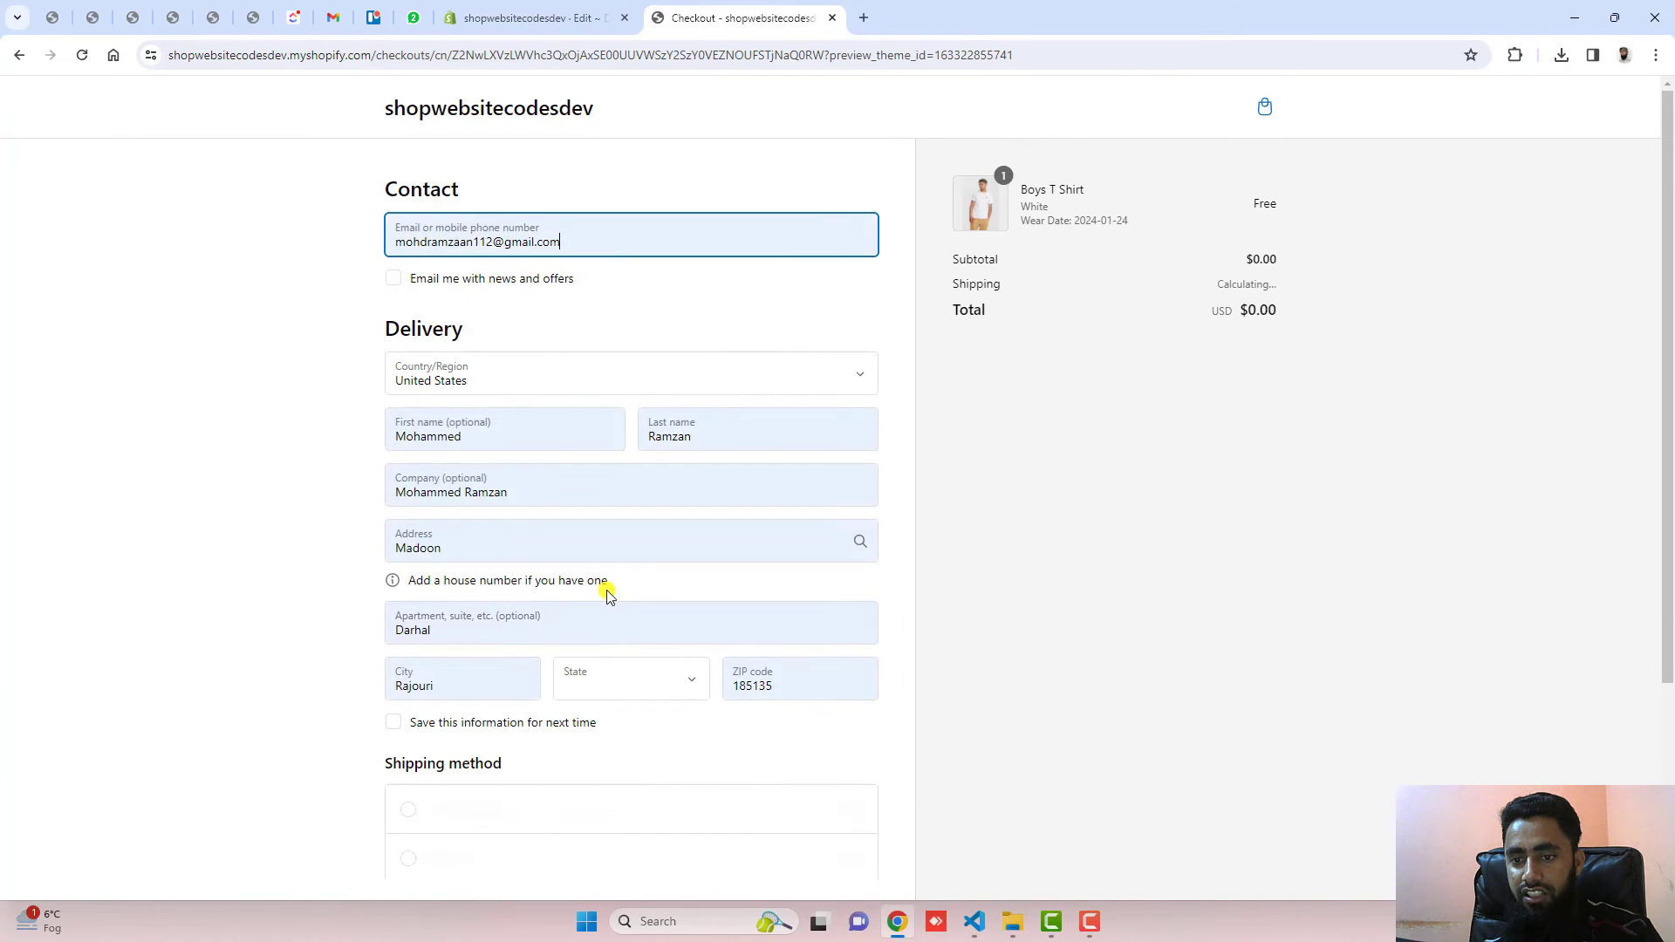
scroll(663, 576, "down", 3)
left_click(636, 788)
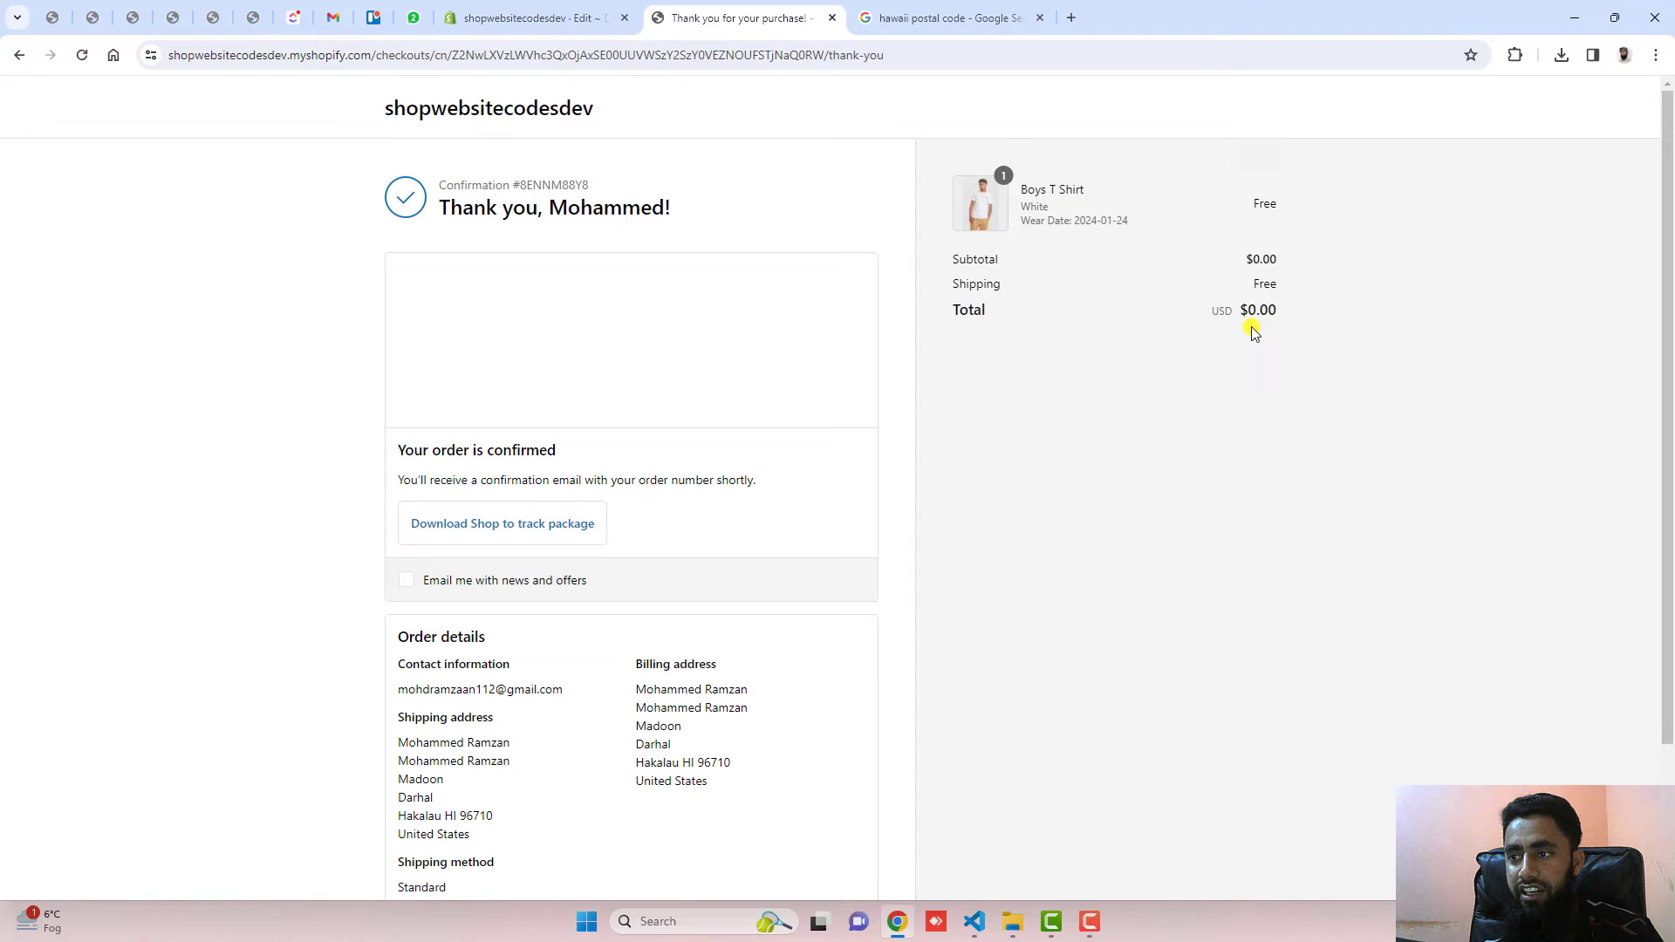
Step: Leave the Dawn code editor for the Shopify admin and open the newest order in the store's order list
left_click(565, 21)
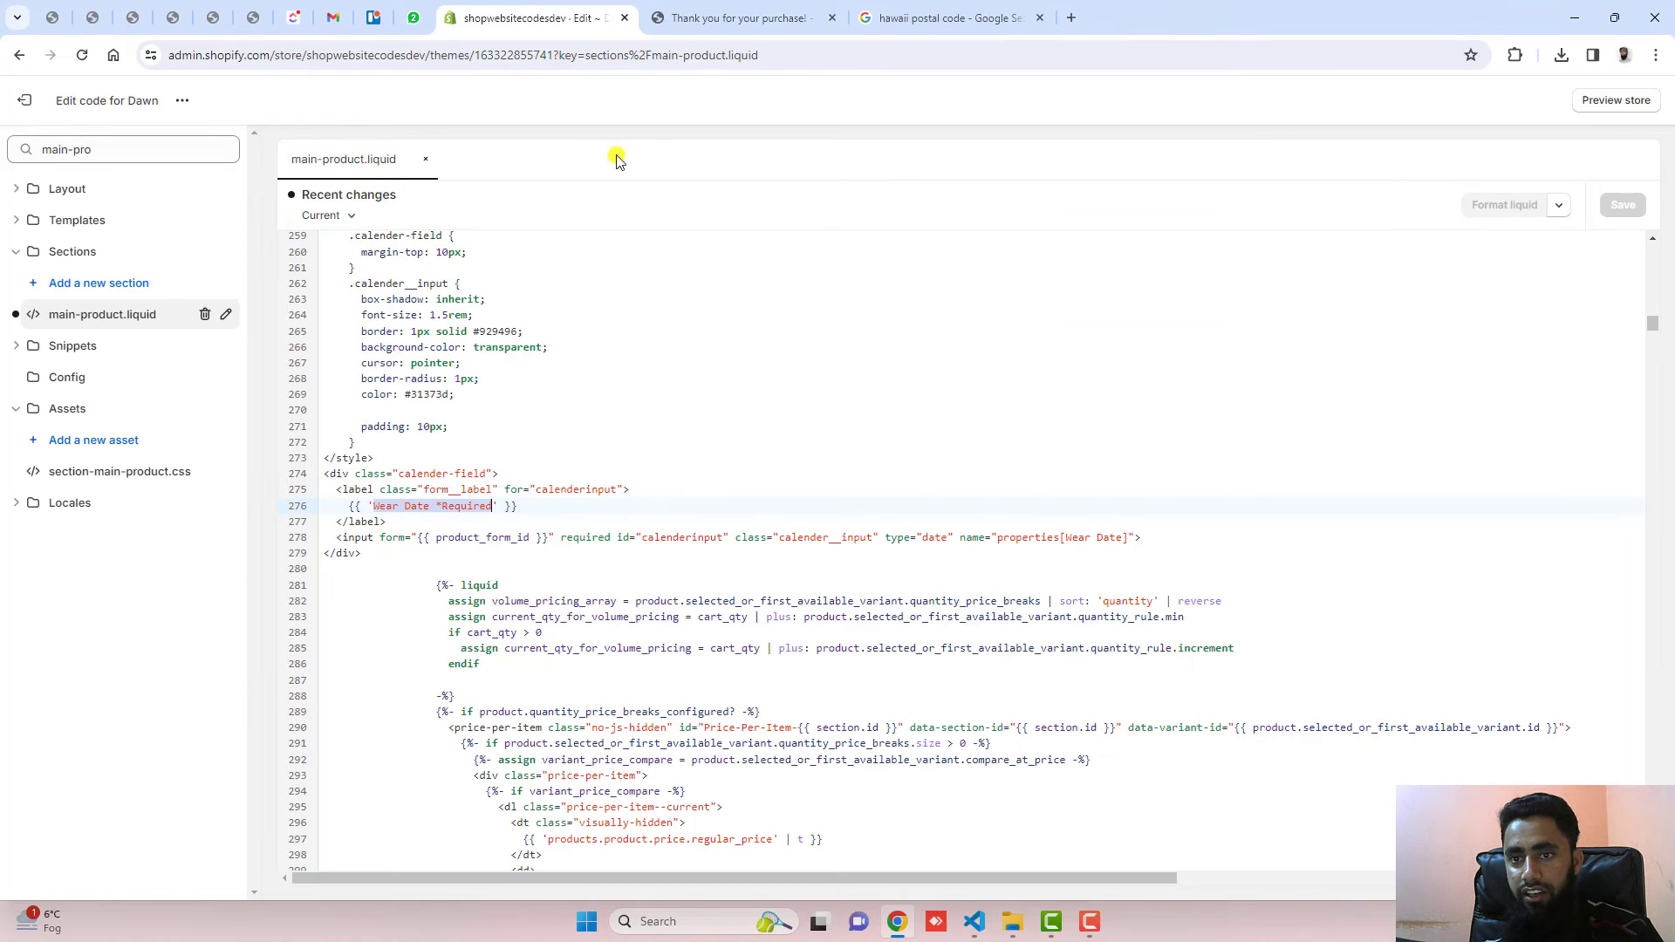
left_click(25, 100)
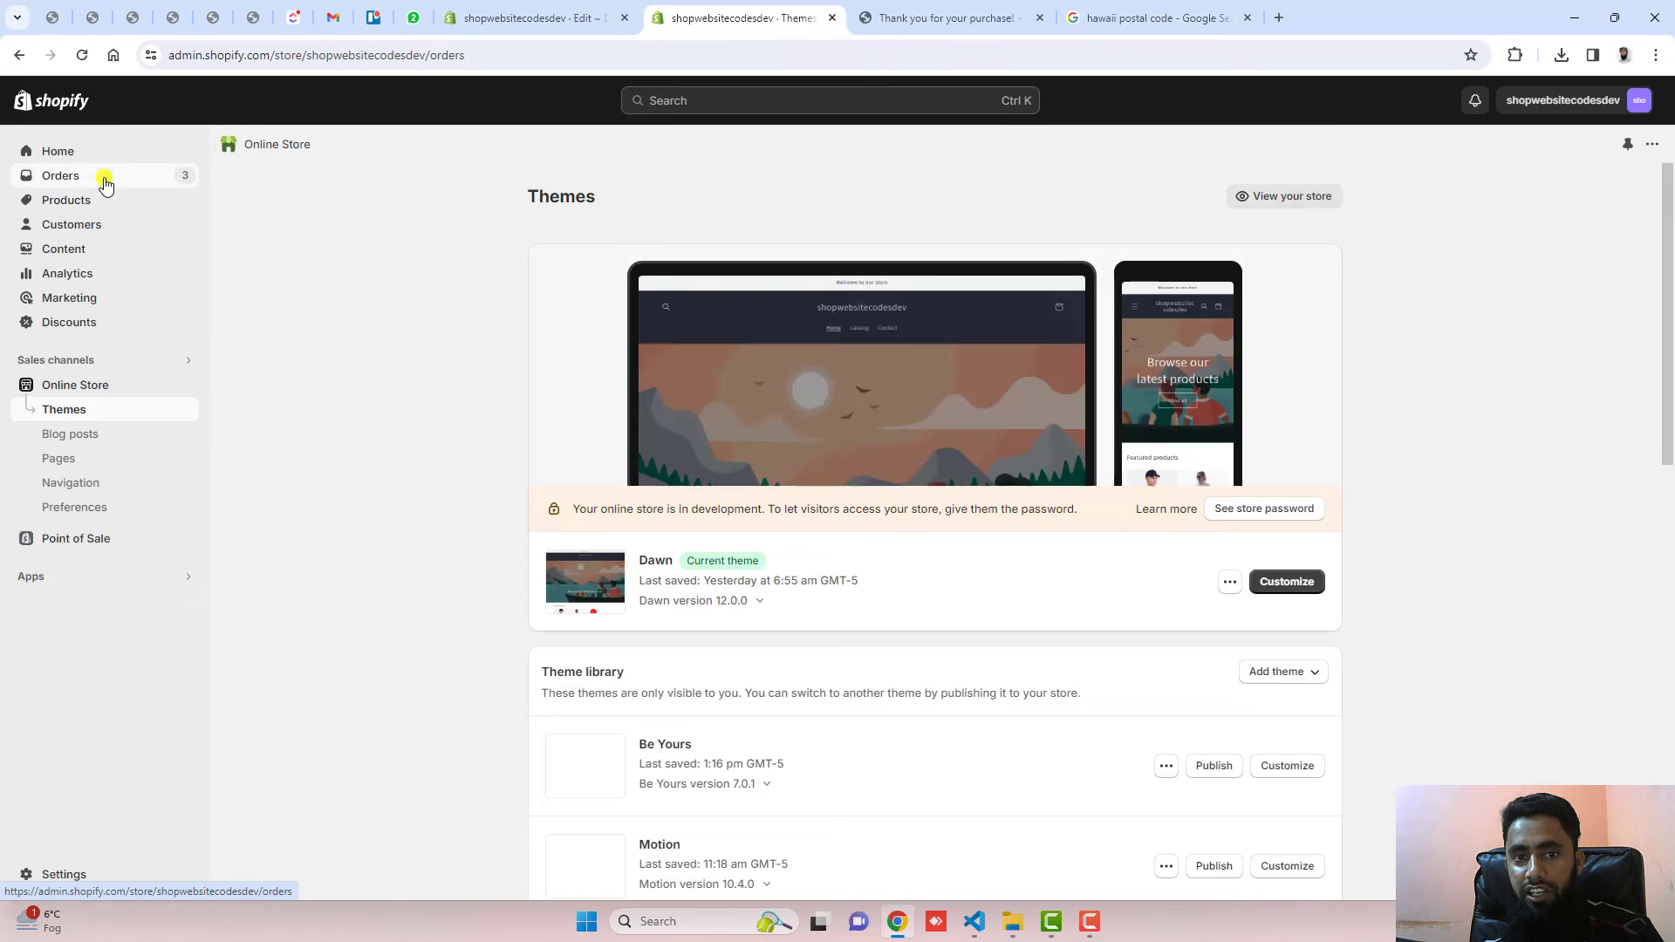
left_click(103, 175)
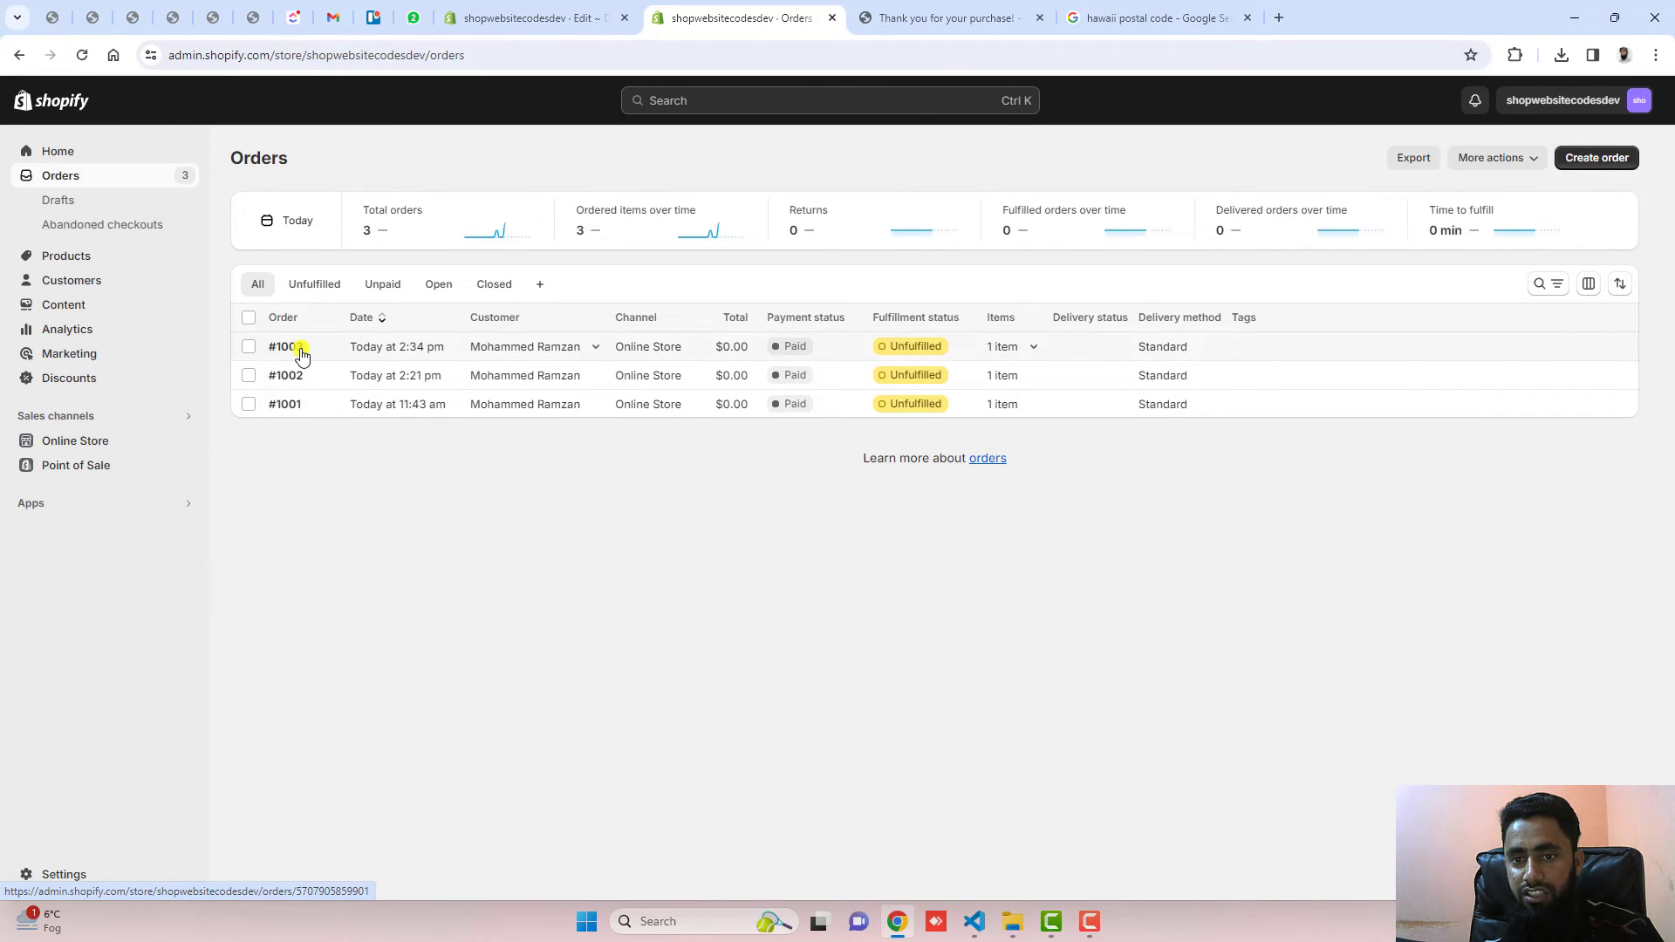
left_click(866, 347)
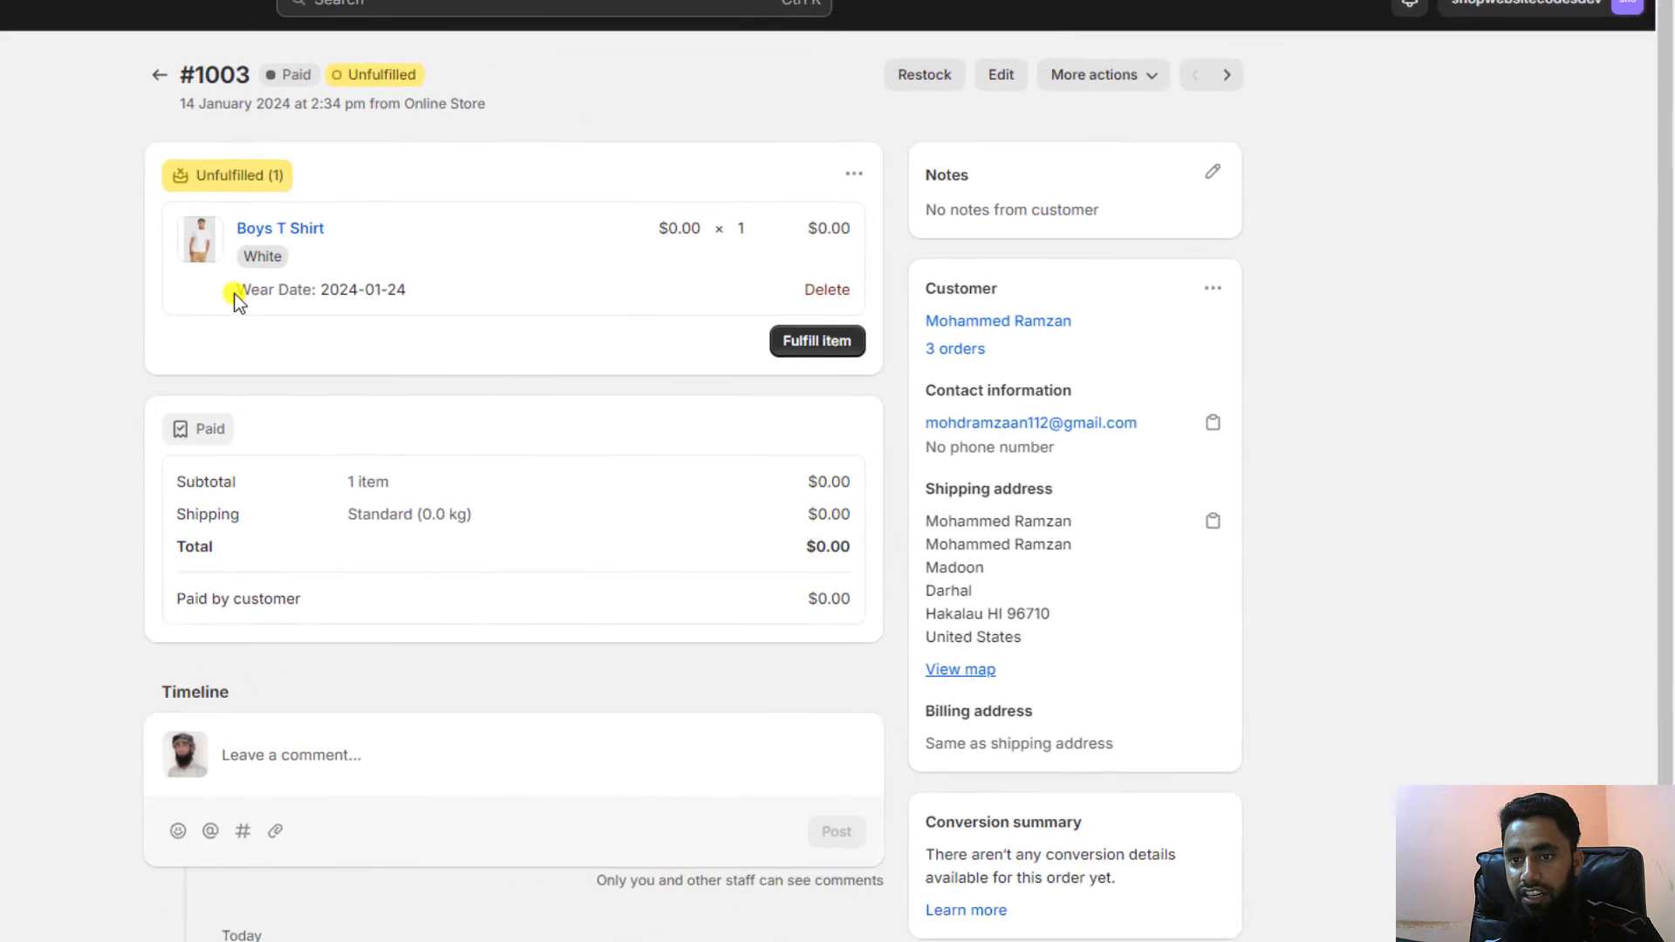
Step: Check the Wear Date name and value under the Boys T Shirt line item in the order details
left_click_drag(591, 319, 648, 320)
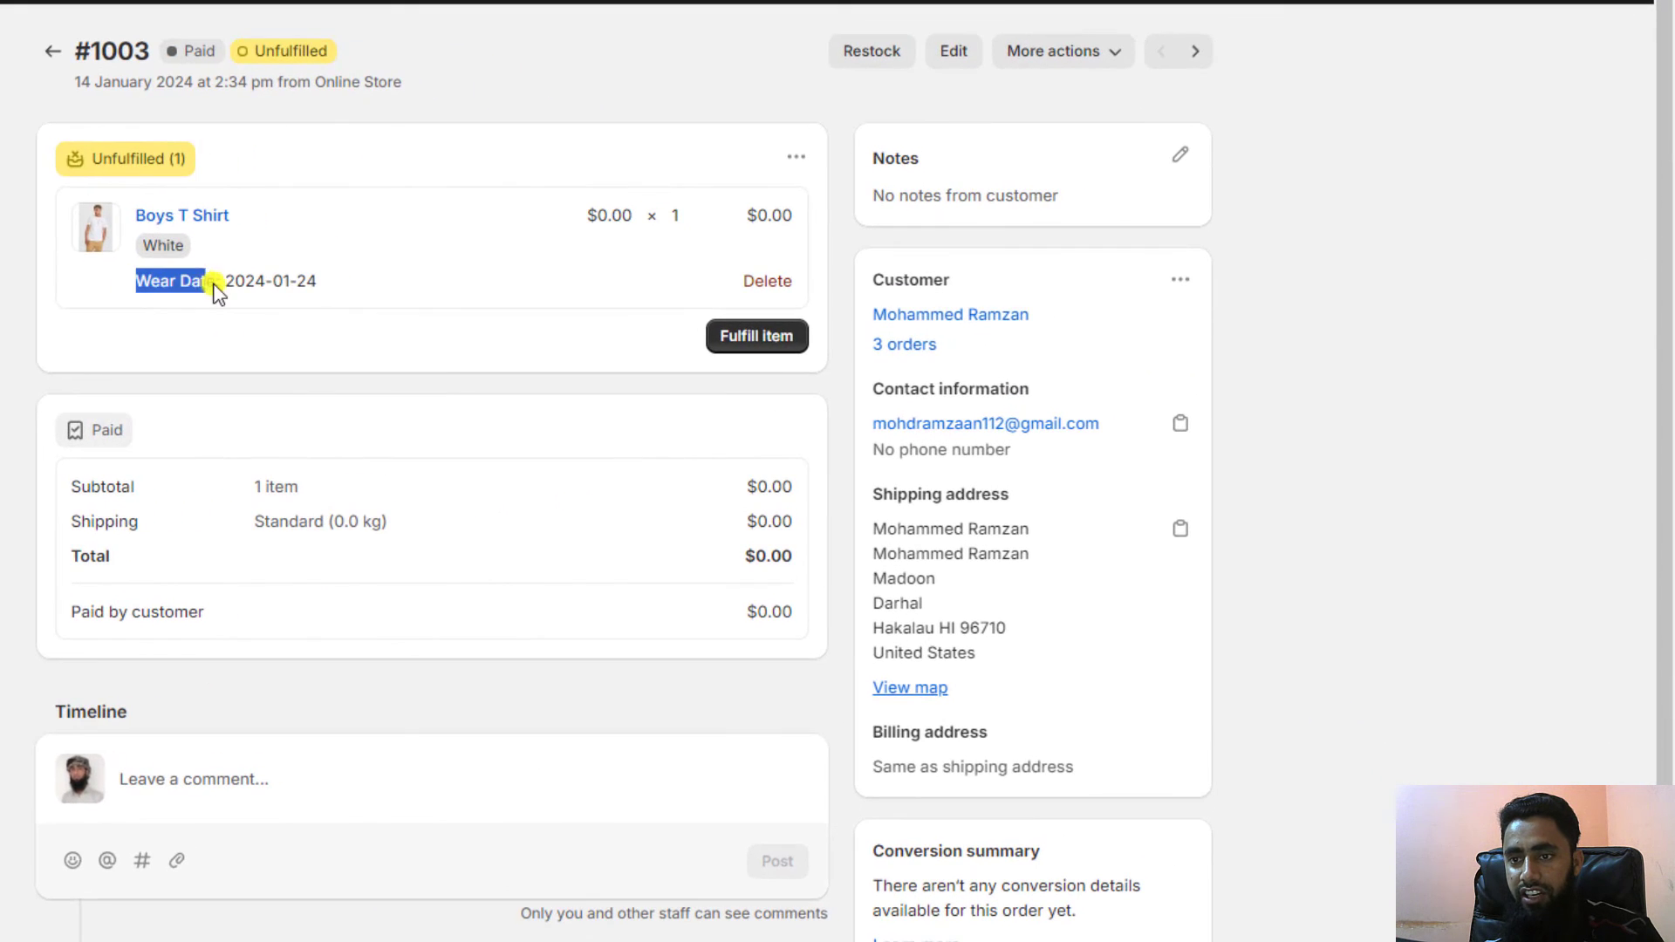
double_click(307, 281)
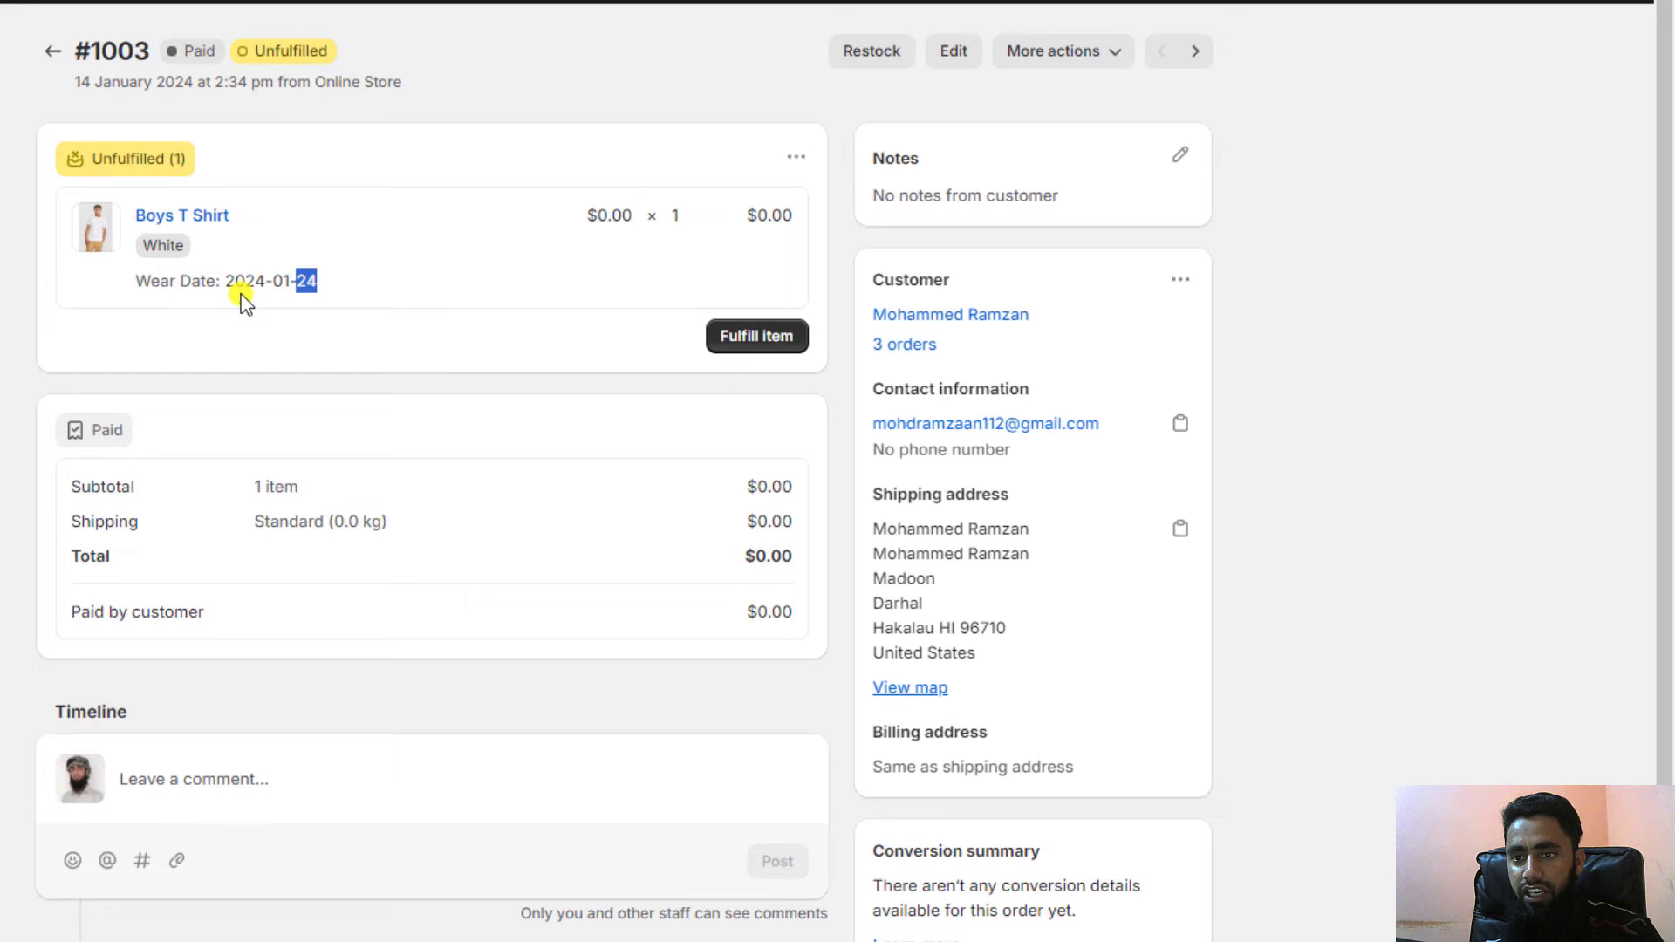
left_click(337, 314)
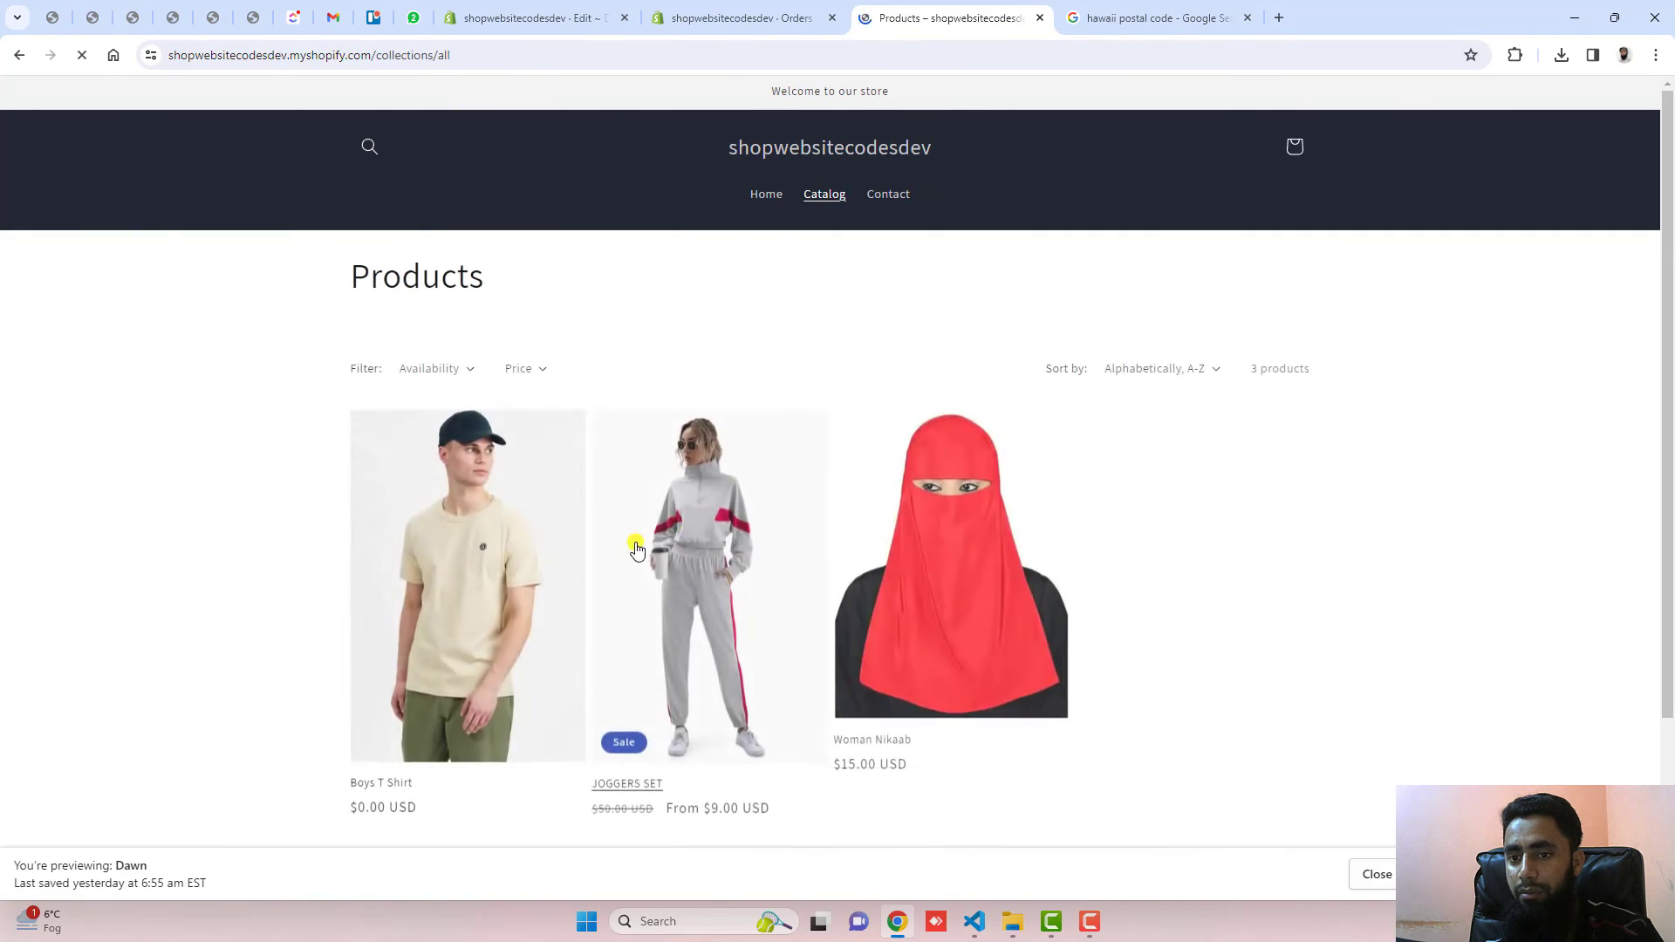
Step: Return to the storefront catalog and open the Boys T Shirt product page to view its Wear Date field
left_click(558, 558)
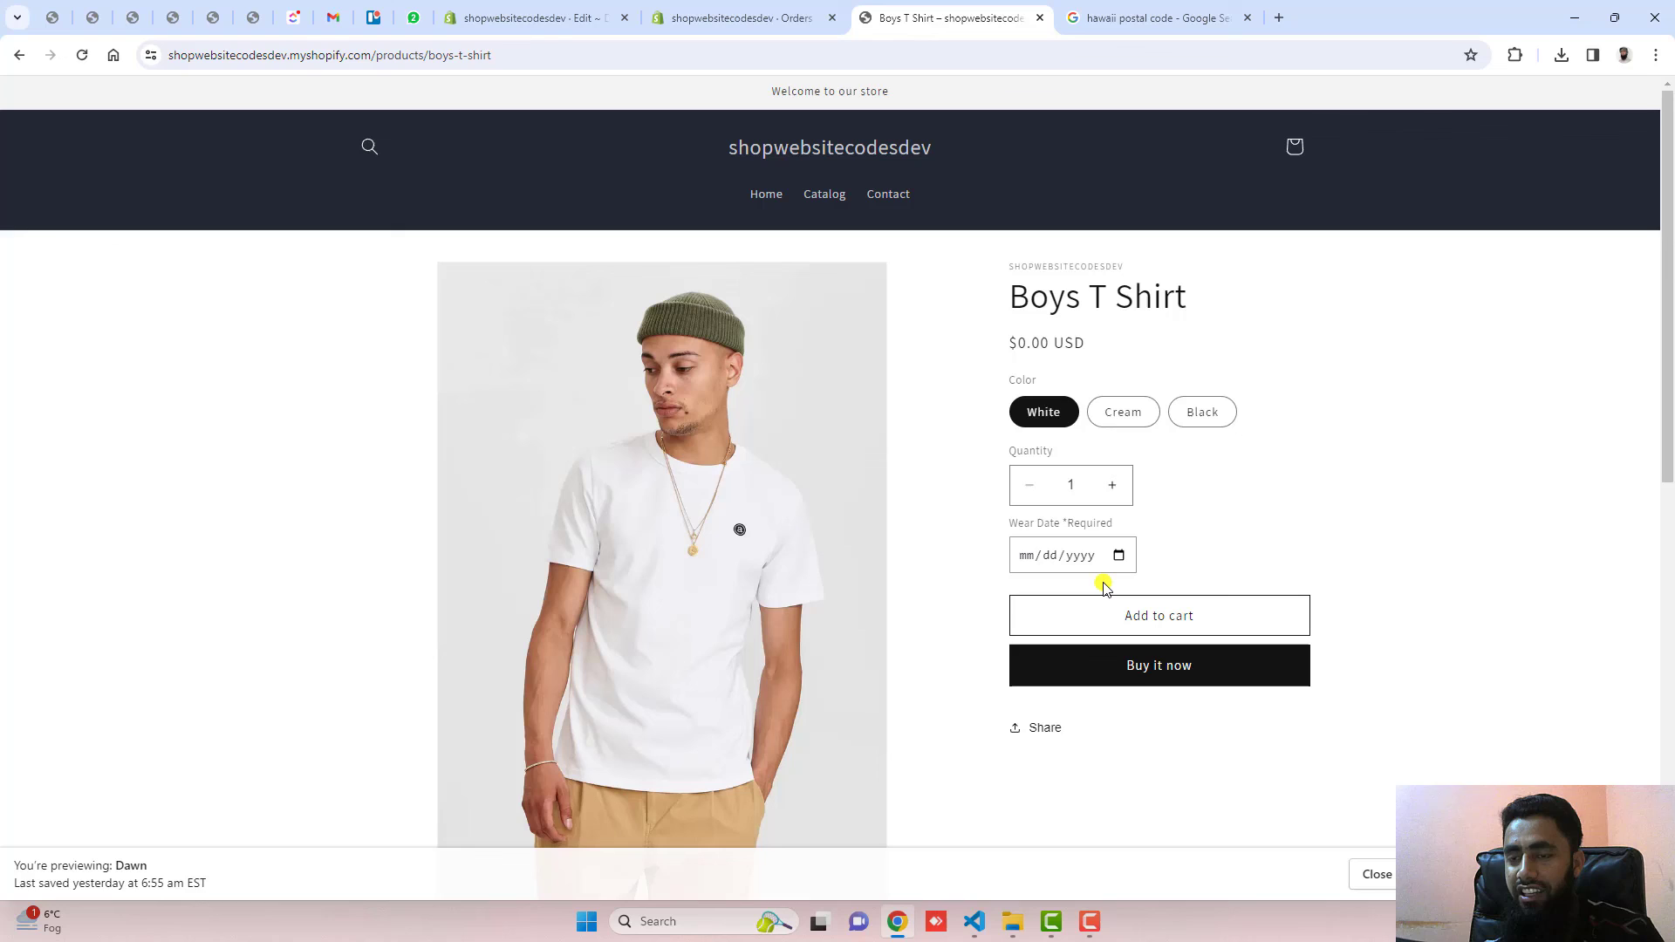